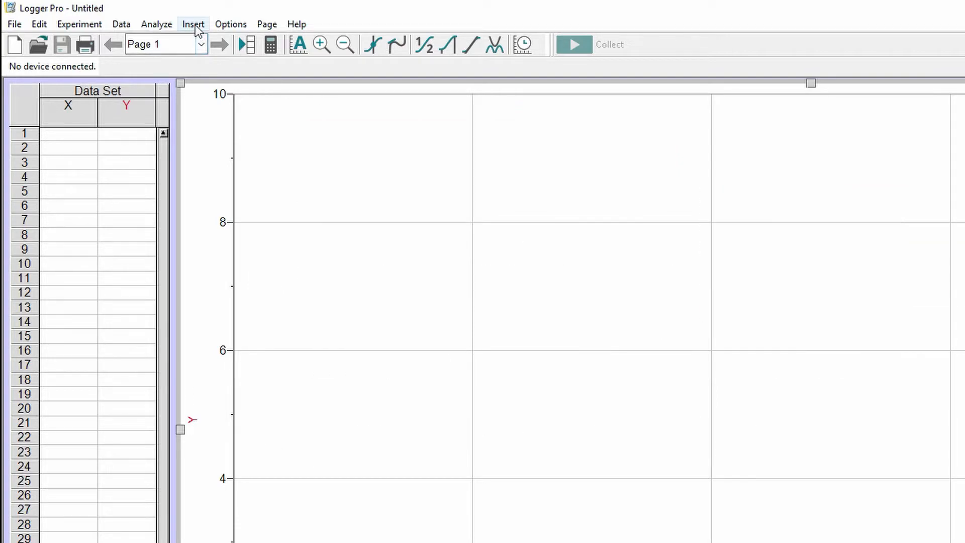
Insert the slow 2.7kg ball movie, Projectile Video #1, from the Projectile Videos folder on the Desktop.
left_click(195, 26)
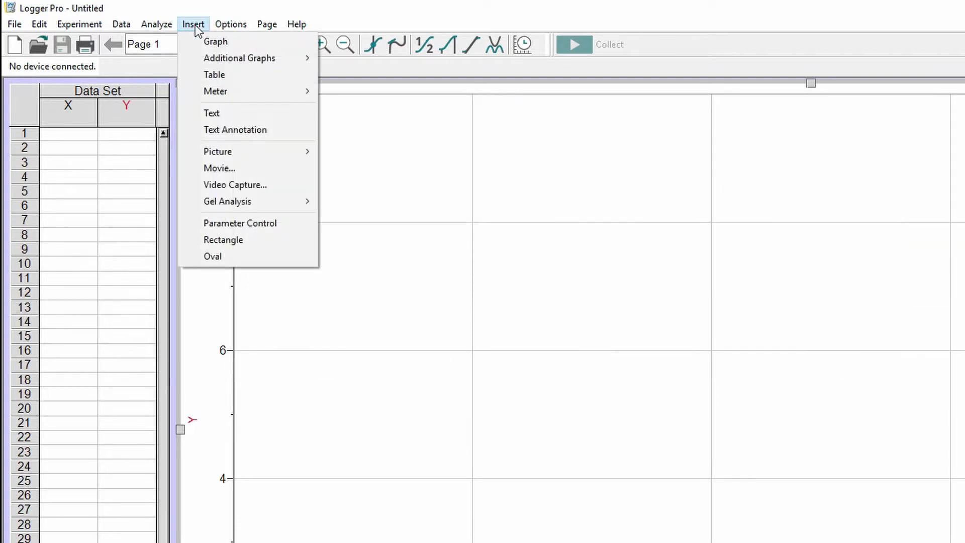
left_click(264, 170)
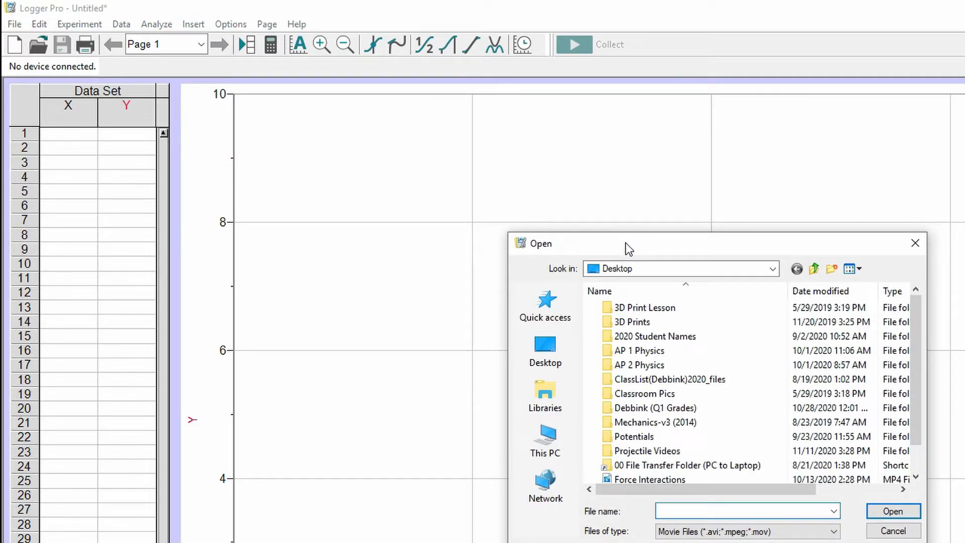
left_click(557, 349)
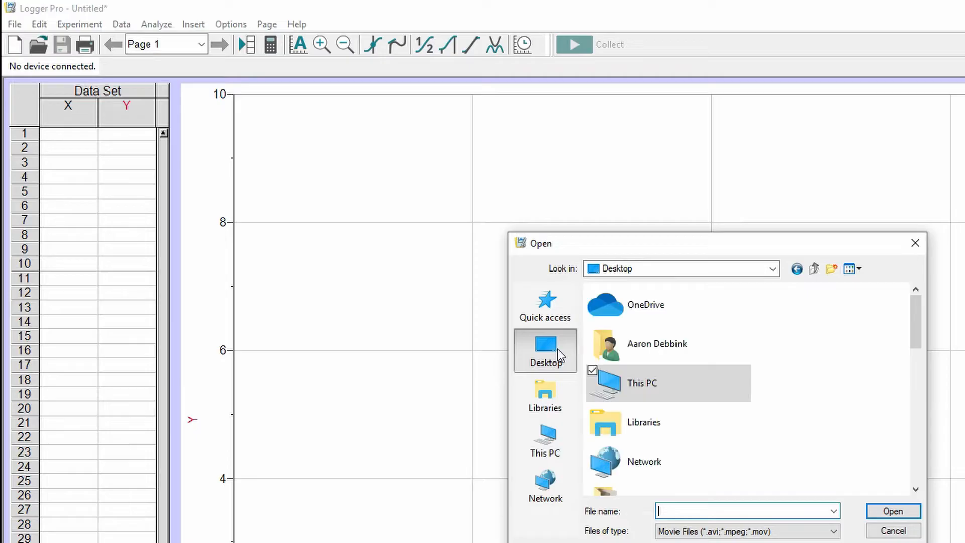
left_click_drag(916, 341, 908, 483)
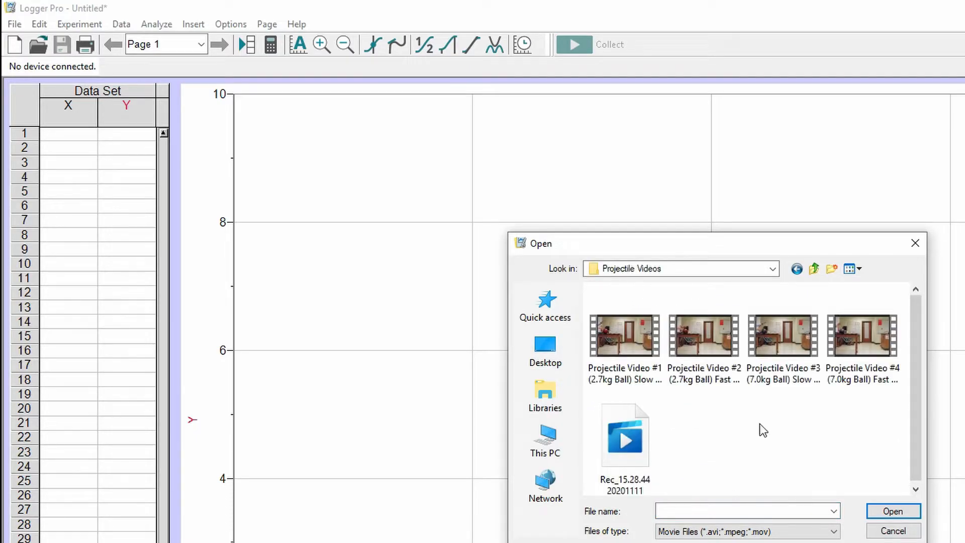
double_click(625, 332)
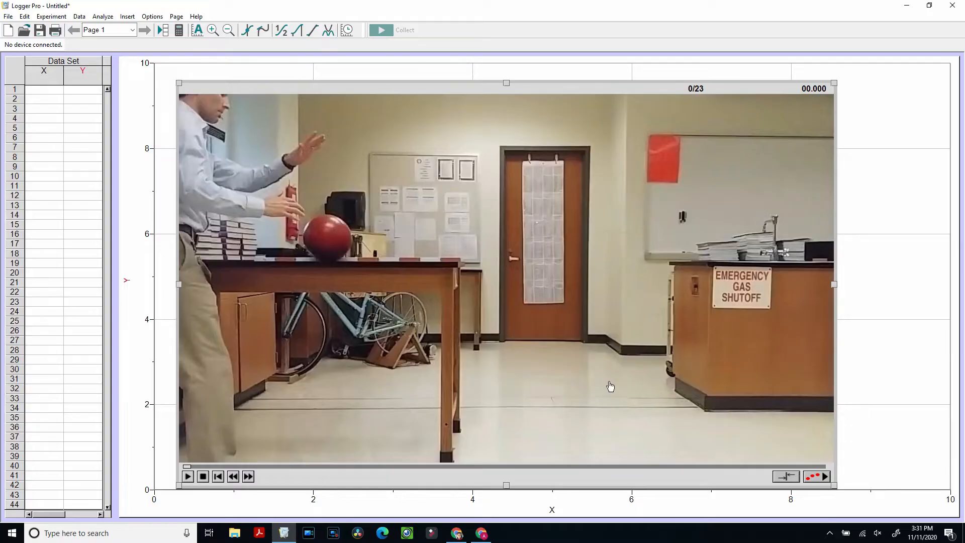
Play the movie through several times to view the ball's motion, and return it to the first frame.
left_click(187, 476)
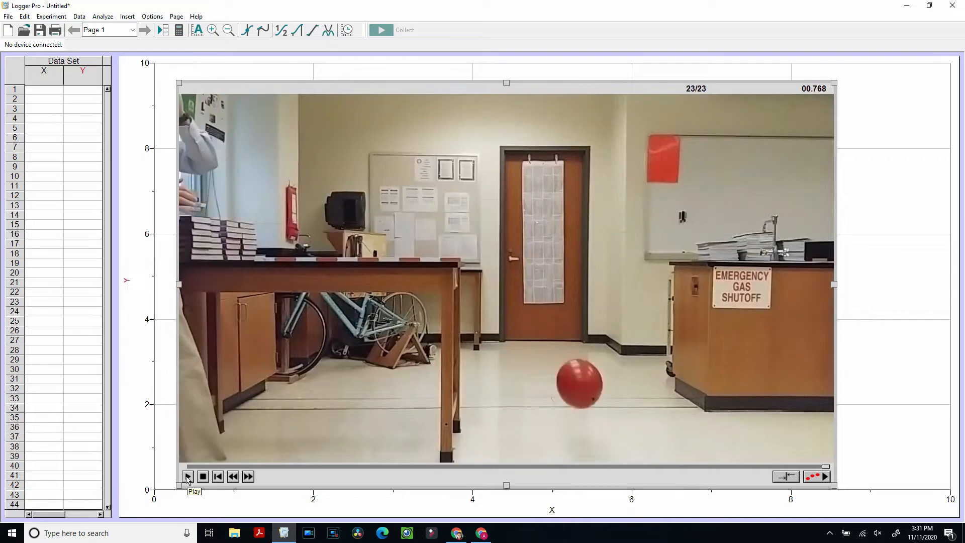
left_click(187, 476)
left_click(187, 476)
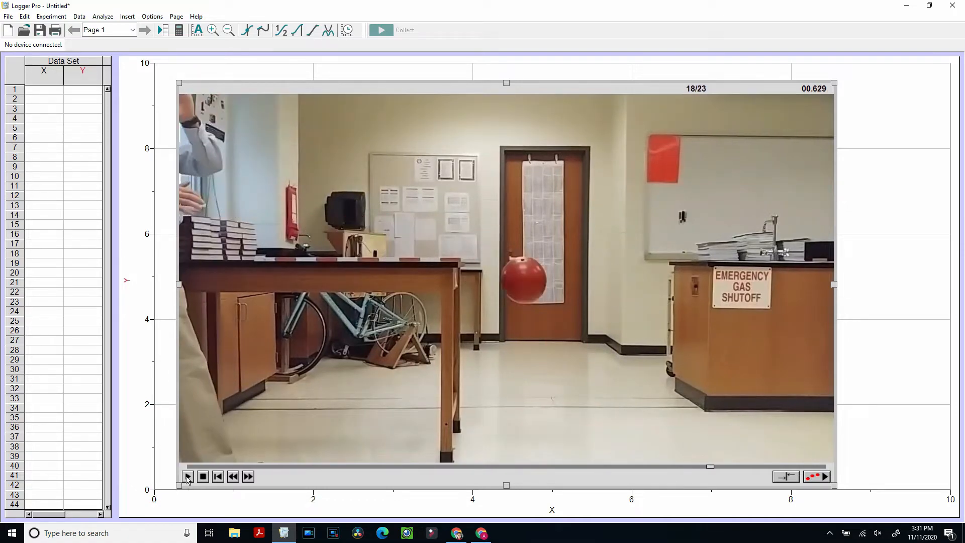
left_click(188, 476)
left_click(188, 476)
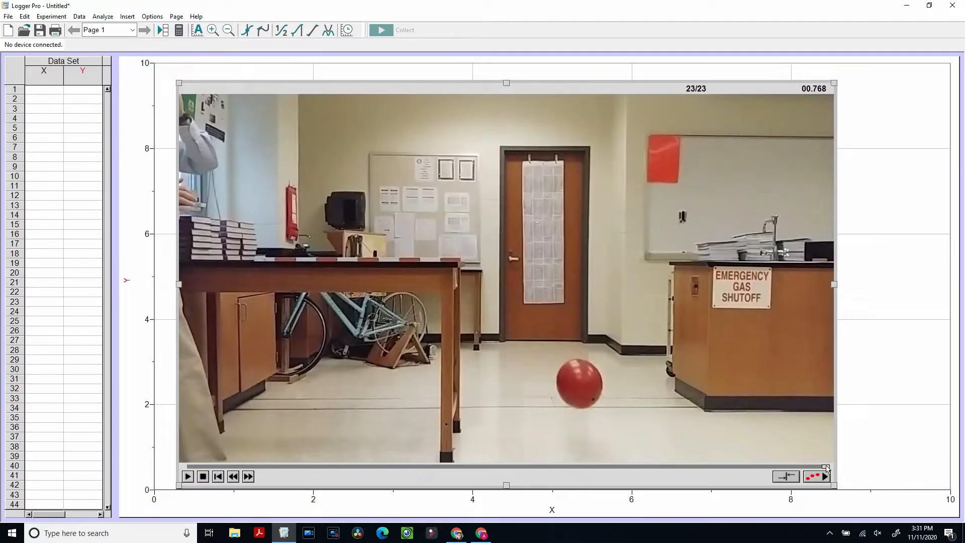
left_click_drag(827, 468, 192, 471)
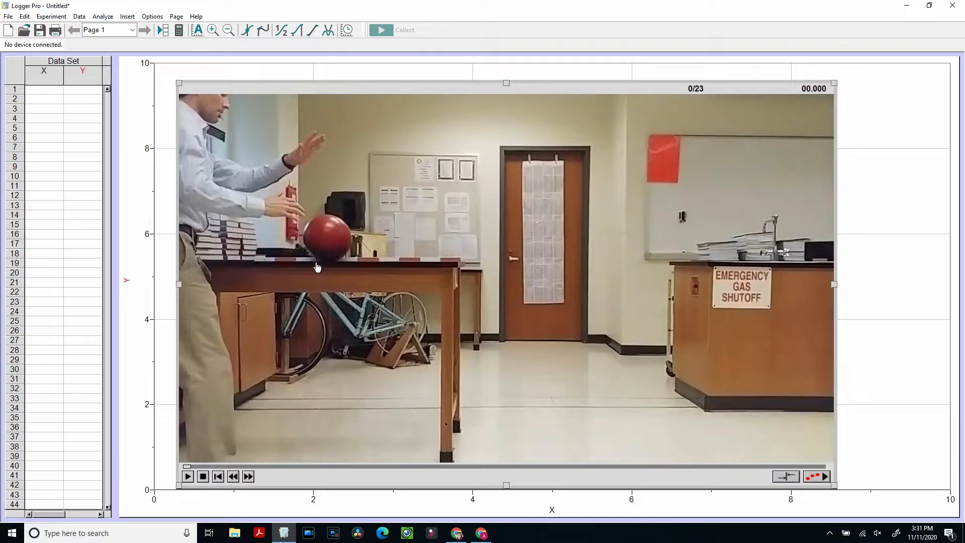
Step the movie forward three frames and back to the first to examine the ball's frame-by-frame motion.
left_click(249, 477)
left_click(249, 477)
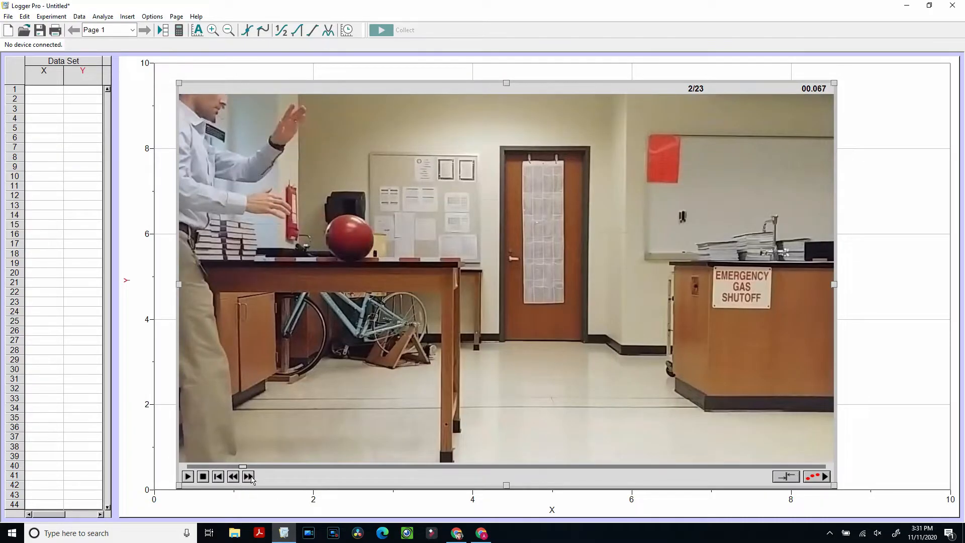
left_click(250, 477)
left_click(234, 478)
left_click(233, 478)
left_click(234, 477)
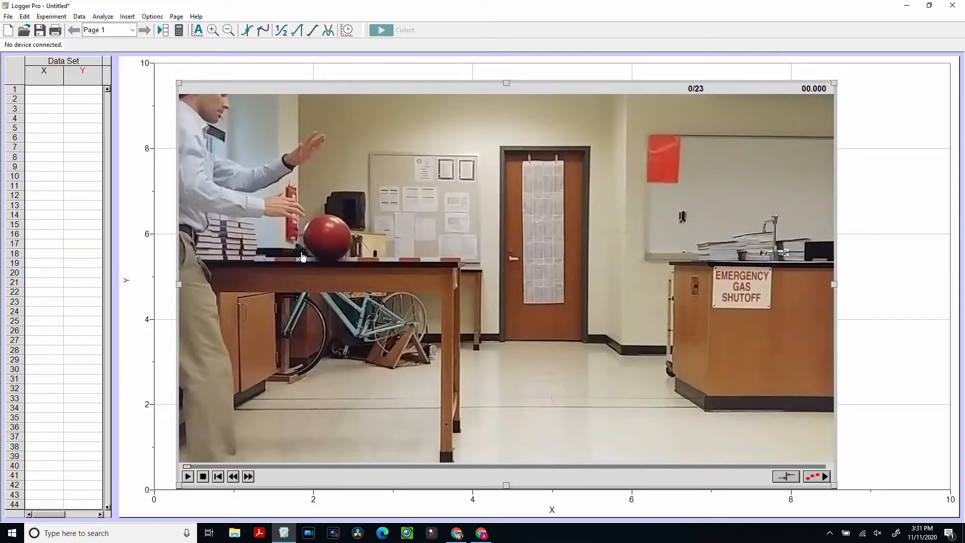
Enable video analysis for the inserted movie and activate the Add Point tool.
left_click_drag(363, 89, 363, 85)
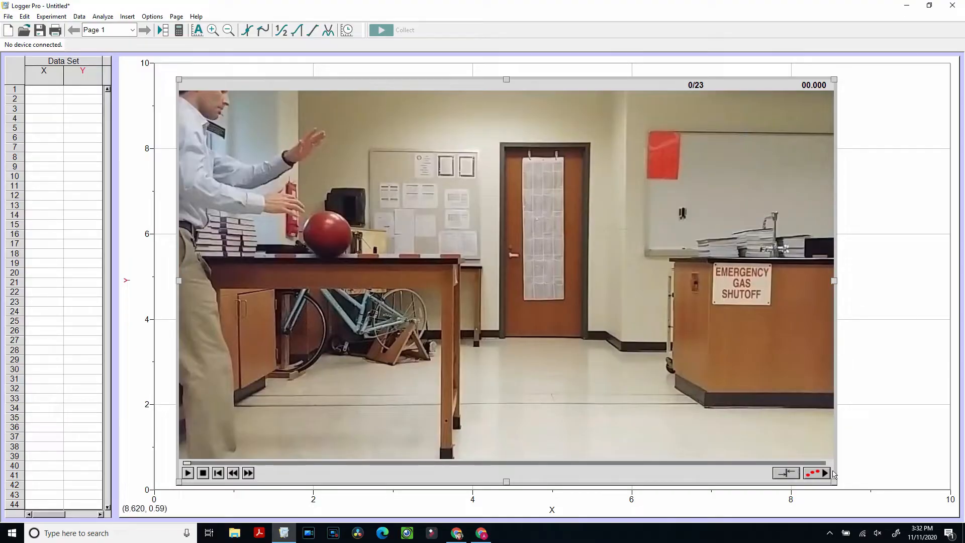
left_click(819, 475)
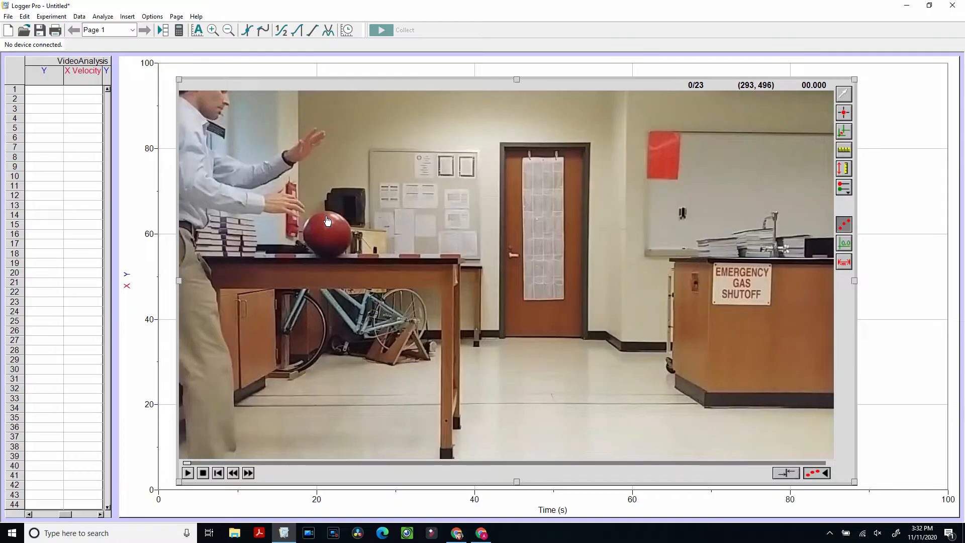
left_click(847, 115)
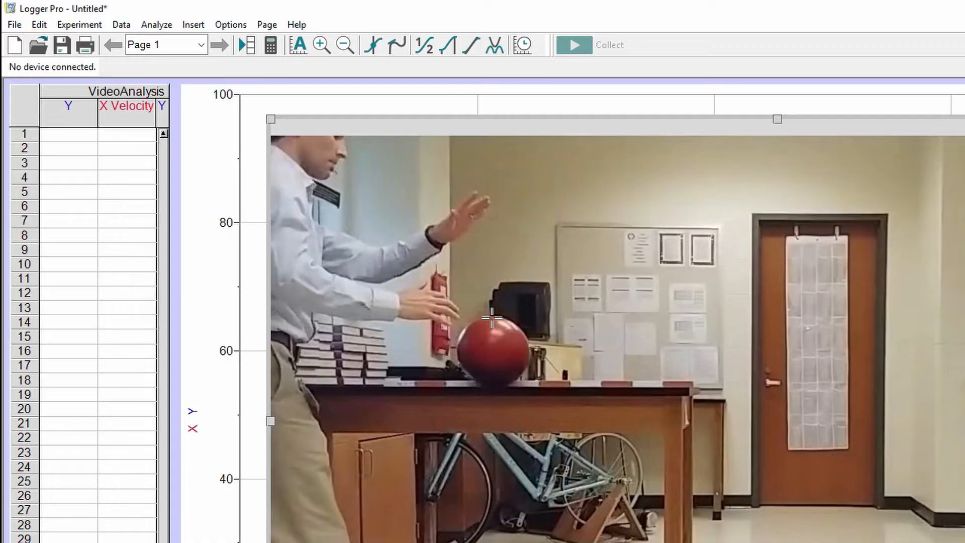
Mark the top of the ball in each of the first 12 frames as it rolls along the table to its edge.
left_click(491, 318)
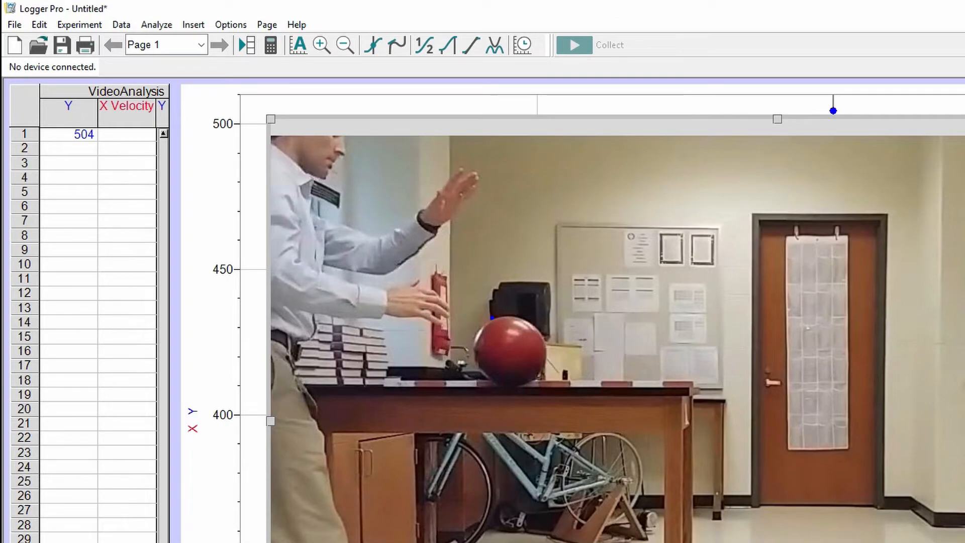
key("Left")
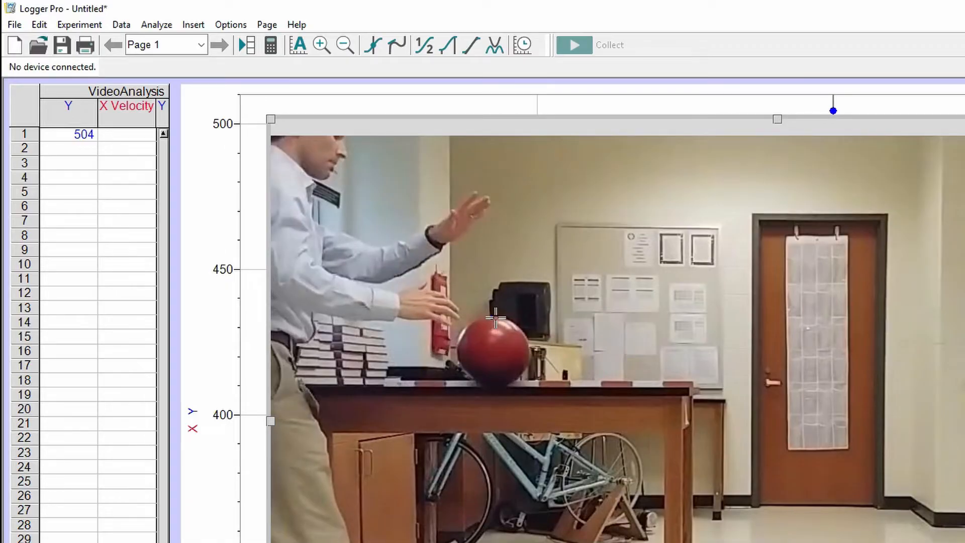
key("Right")
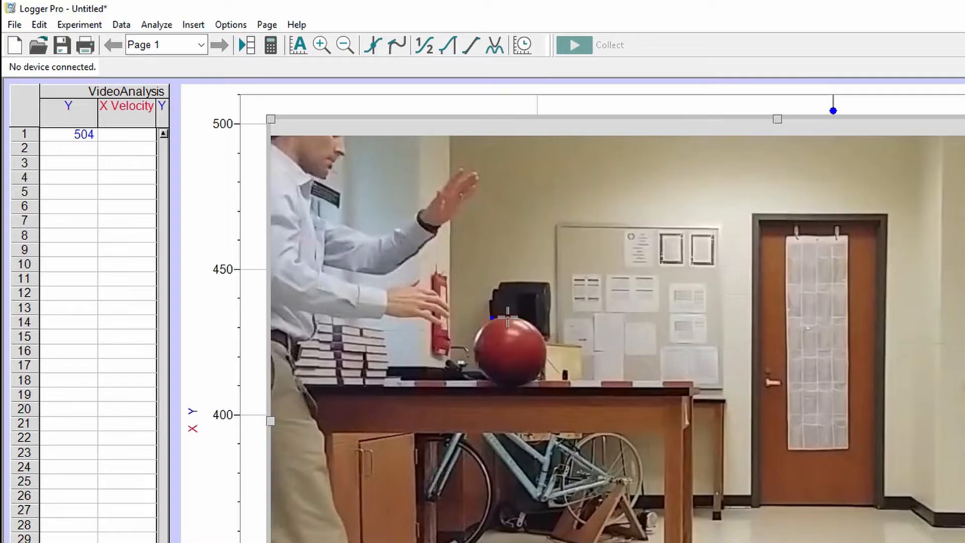
left_click(508, 317)
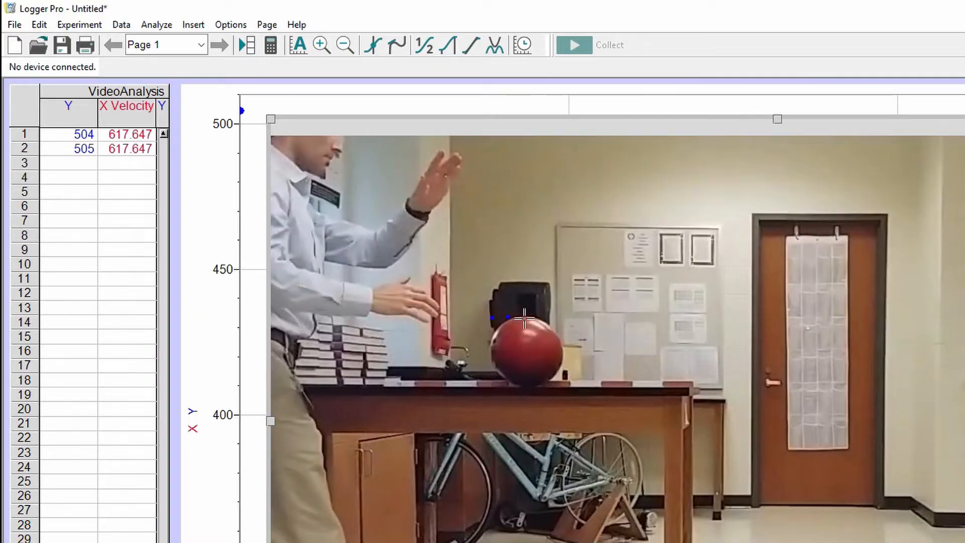
left_click(524, 317)
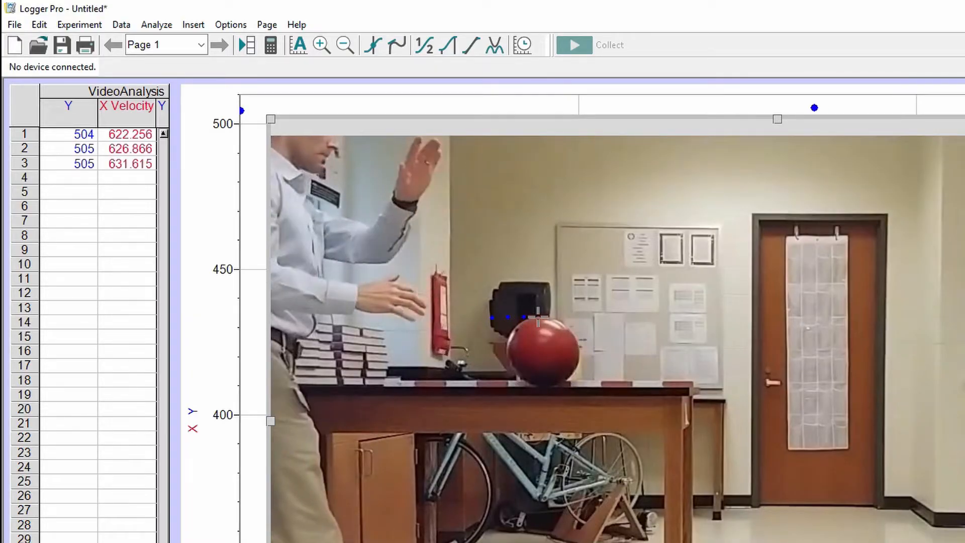
left_click(538, 317)
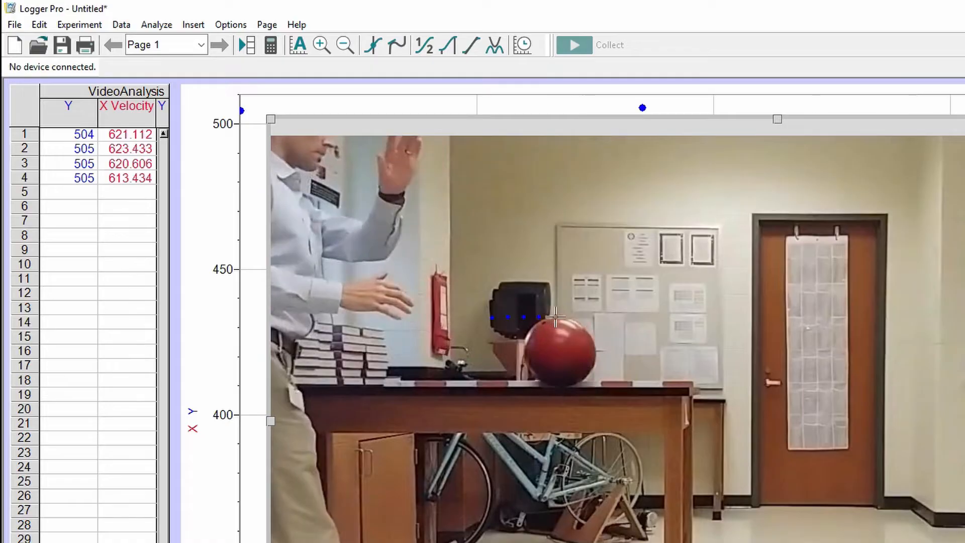
left_click(555, 317)
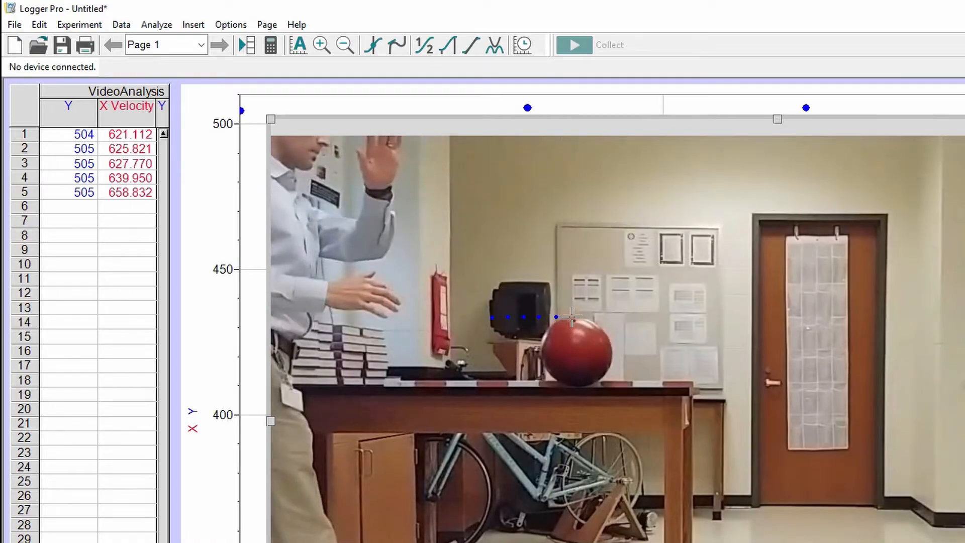
left_click(571, 317)
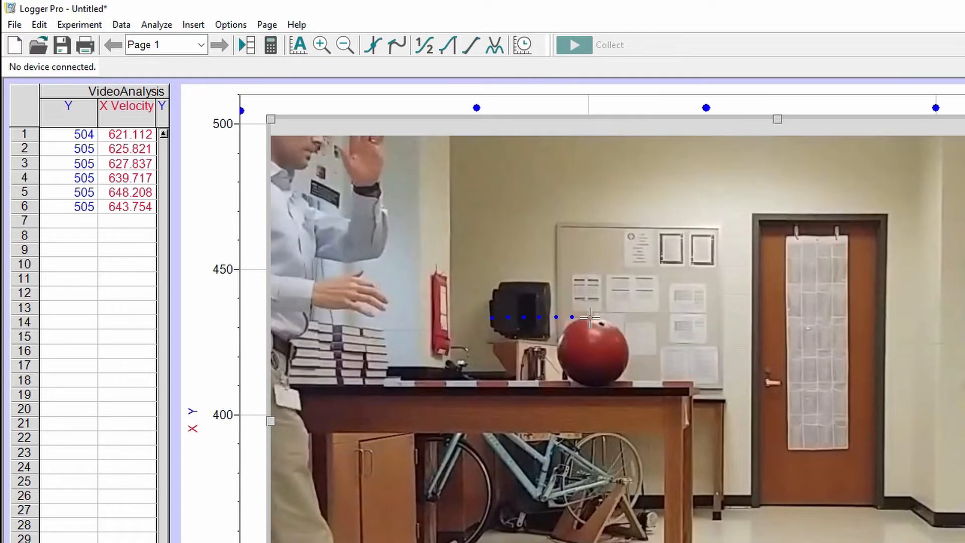
left_click(589, 317)
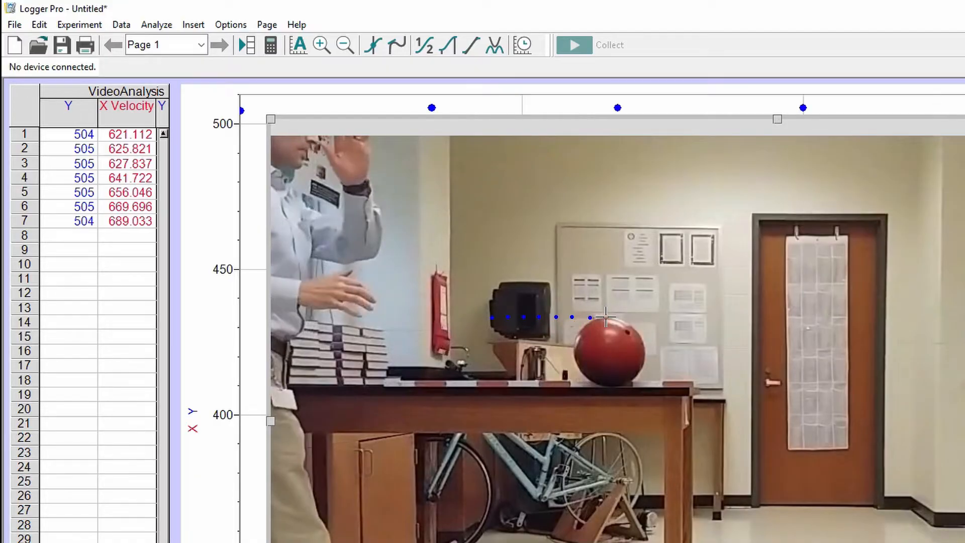
left_click(605, 317)
left_click(623, 317)
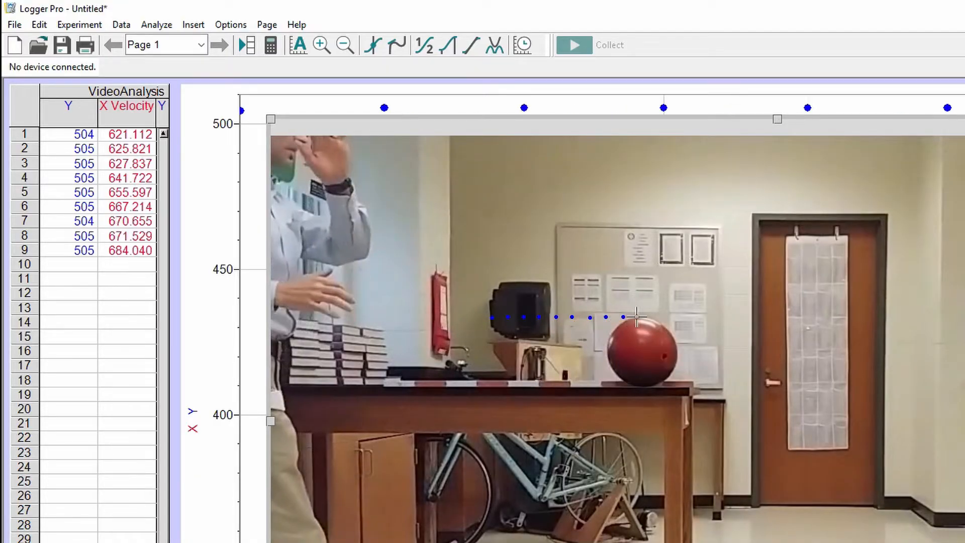
left_click(638, 317)
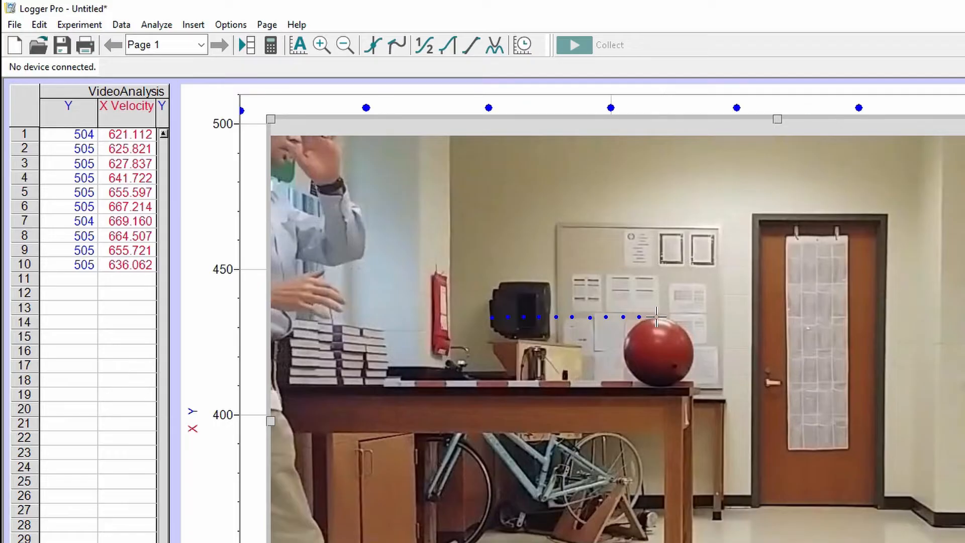
left_click(655, 317)
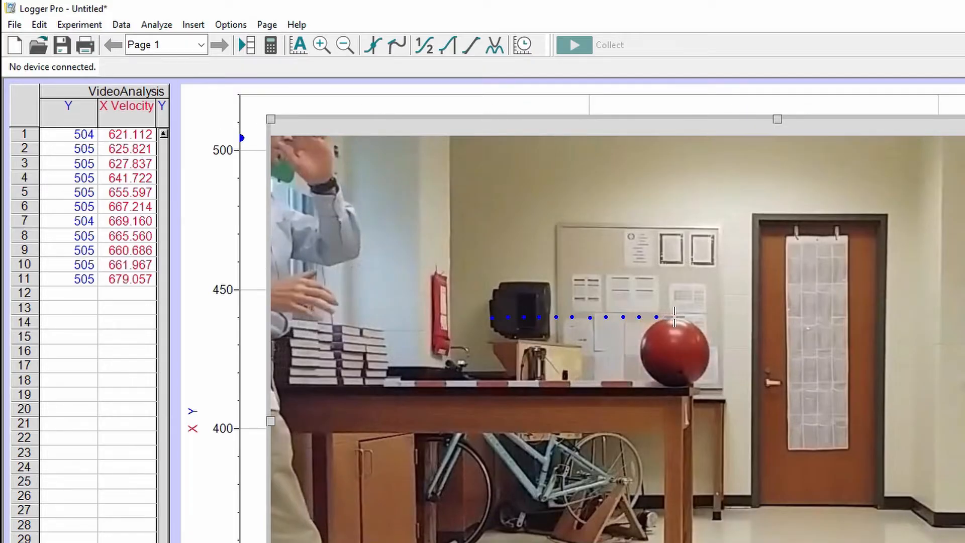
left_click(674, 317)
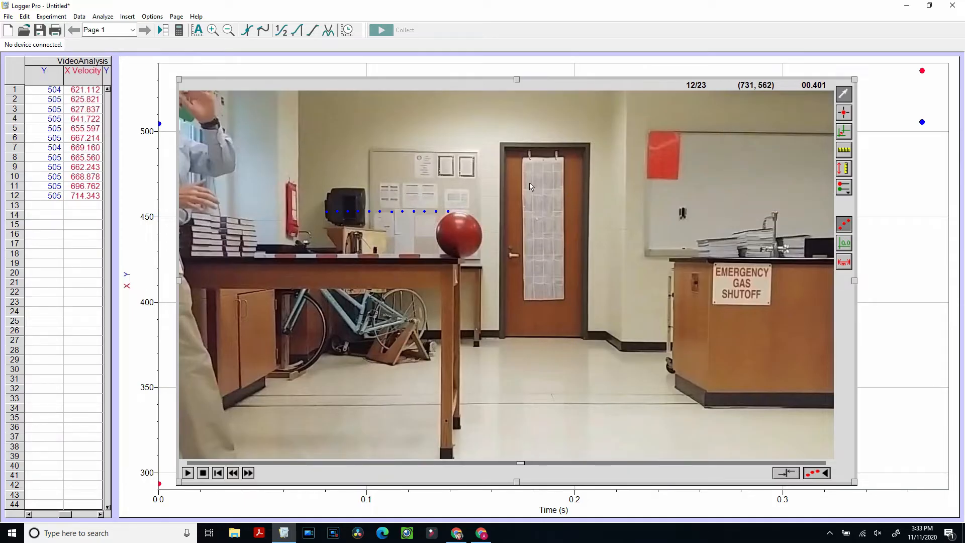
Shrink the movie to about half its width and the graph to about a quarter of the page.
left_click_drag(187, 92, 587, 281)
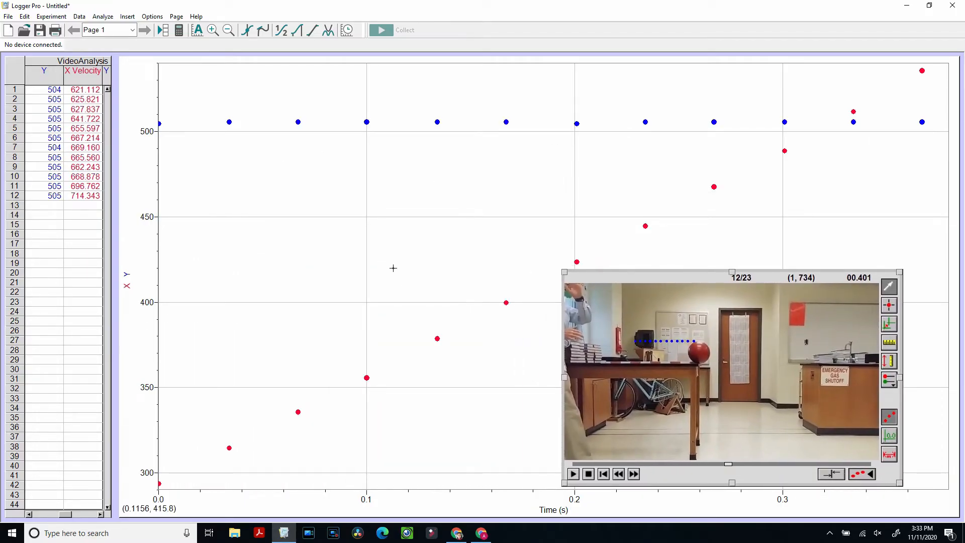
left_click(455, 279)
left_click_drag(958, 516, 533, 285)
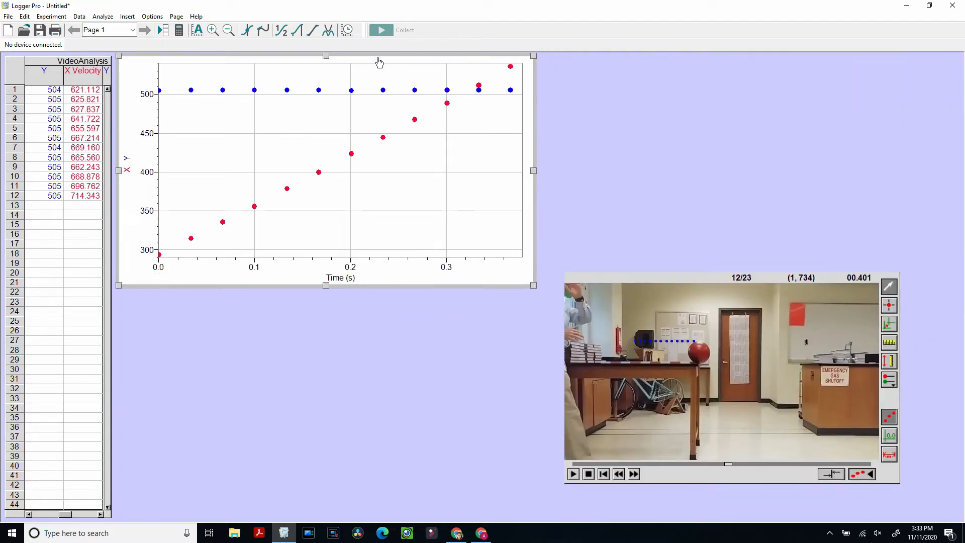
Arrange the graph and the movie side by side on the upper part of the page and slightly enlarge the movie.
left_click_drag(377, 61, 376, 73)
left_click_drag(602, 278, 596, 75)
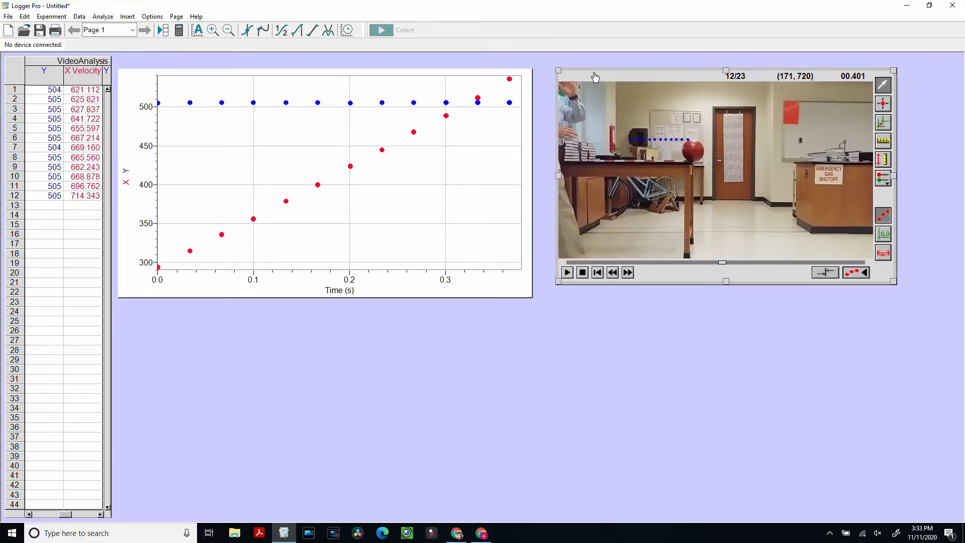
left_click_drag(905, 288, 914, 299)
left_click(518, 292)
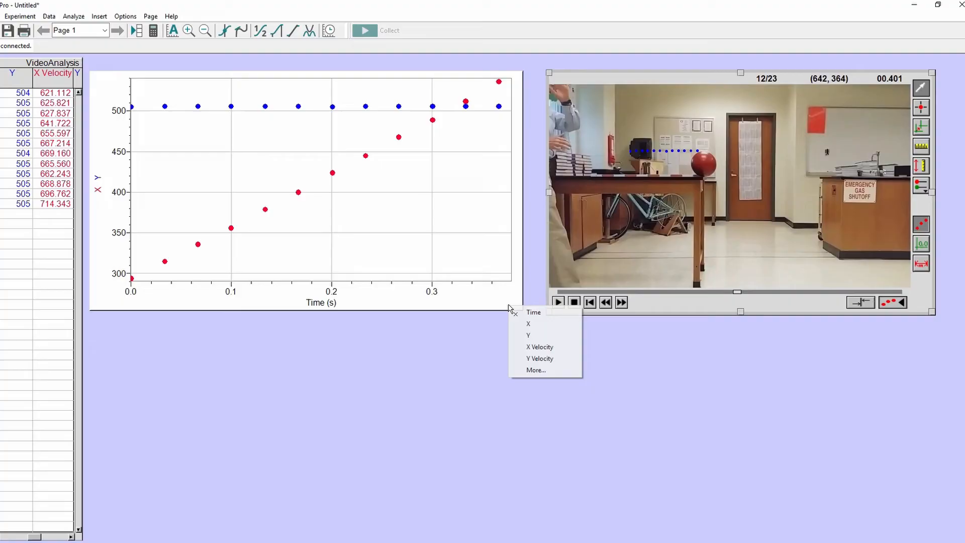
left_click(509, 308)
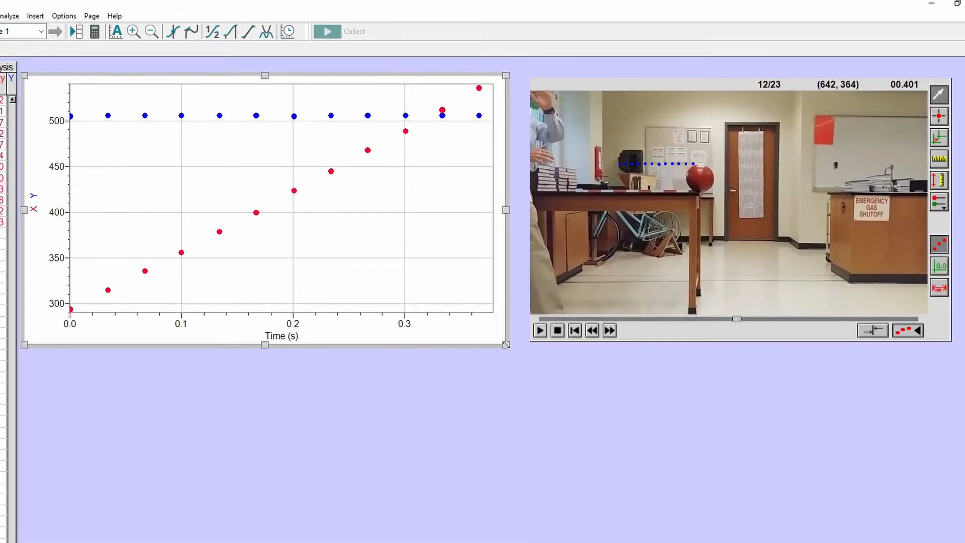
left_click_drag(505, 344, 506, 343)
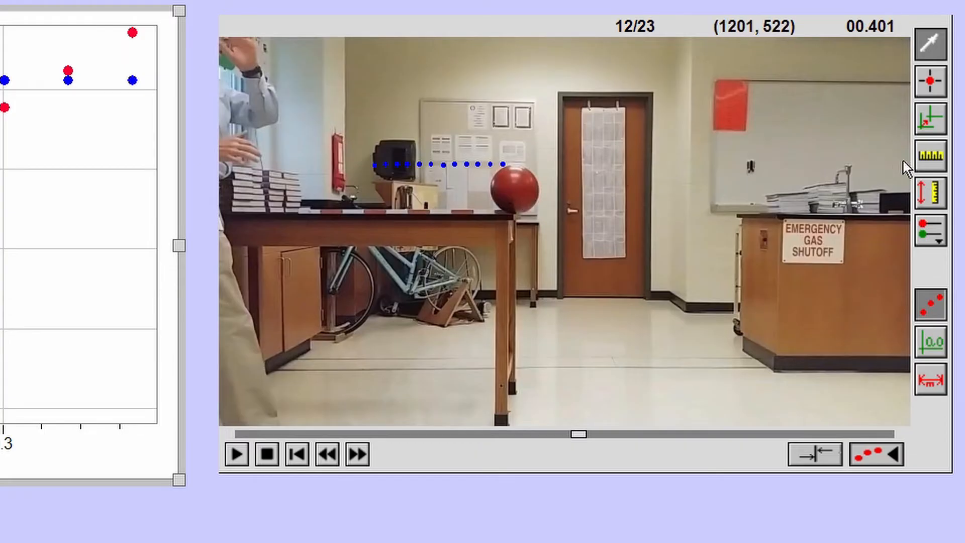
Set the movie's scale to 1 m along the full length of the striped stick on the table edge.
left_click(928, 159)
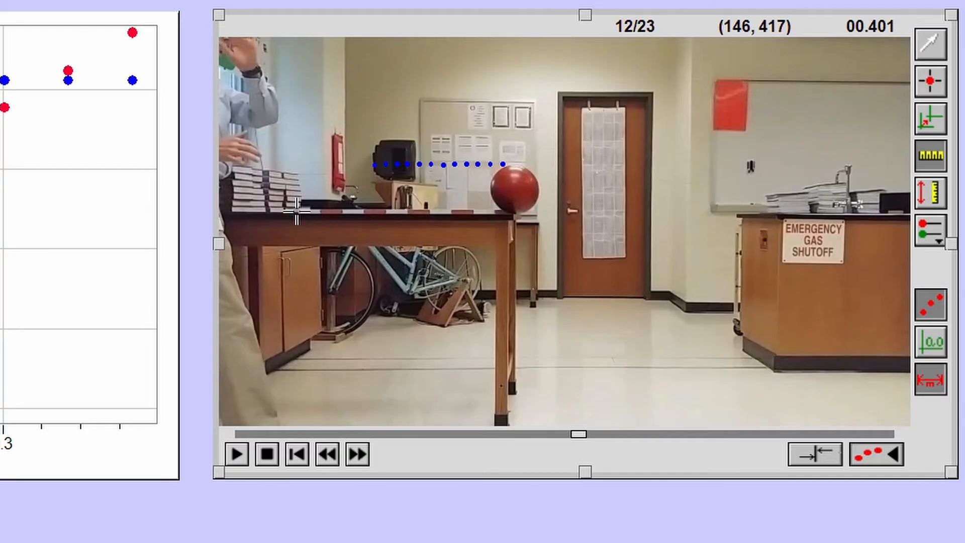
left_click_drag(296, 211, 510, 211)
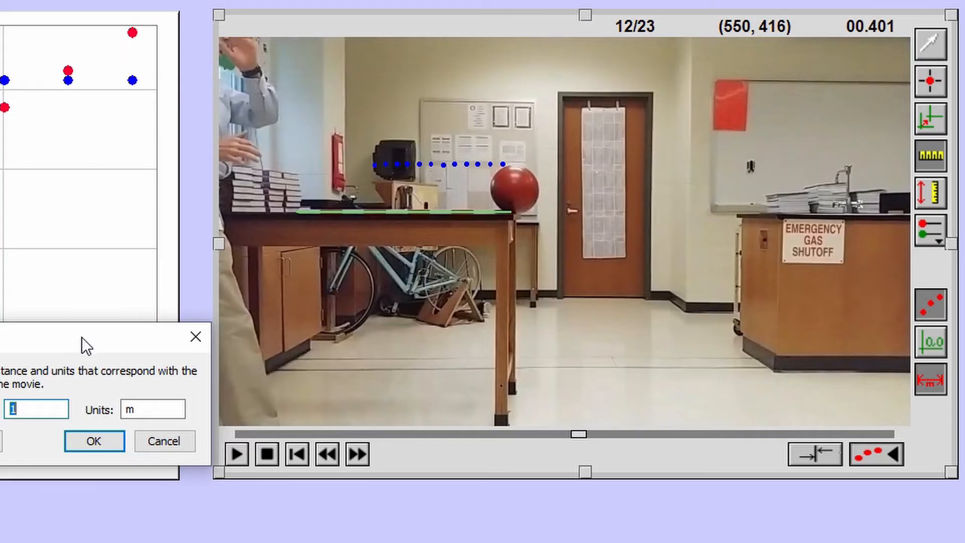
left_click_drag(81, 335, 239, 277)
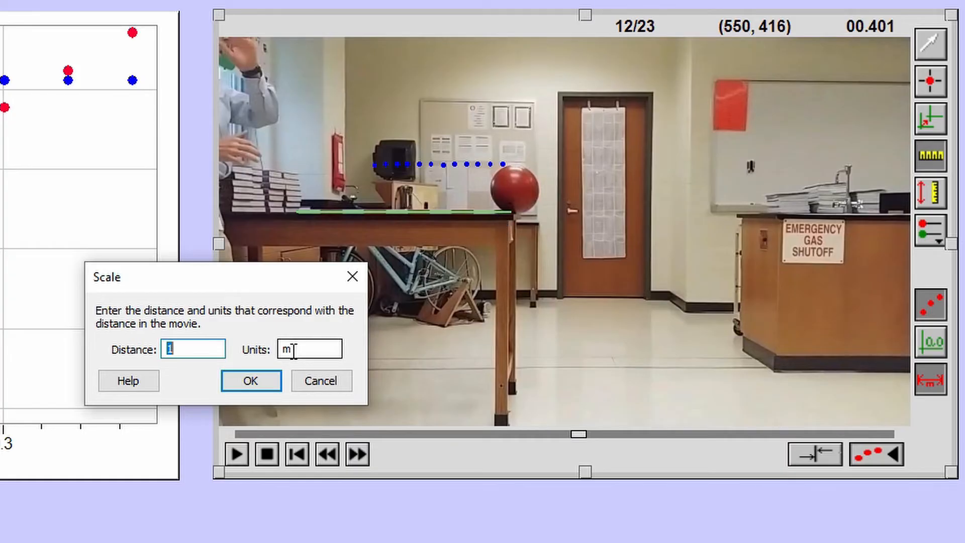
left_click(247, 381)
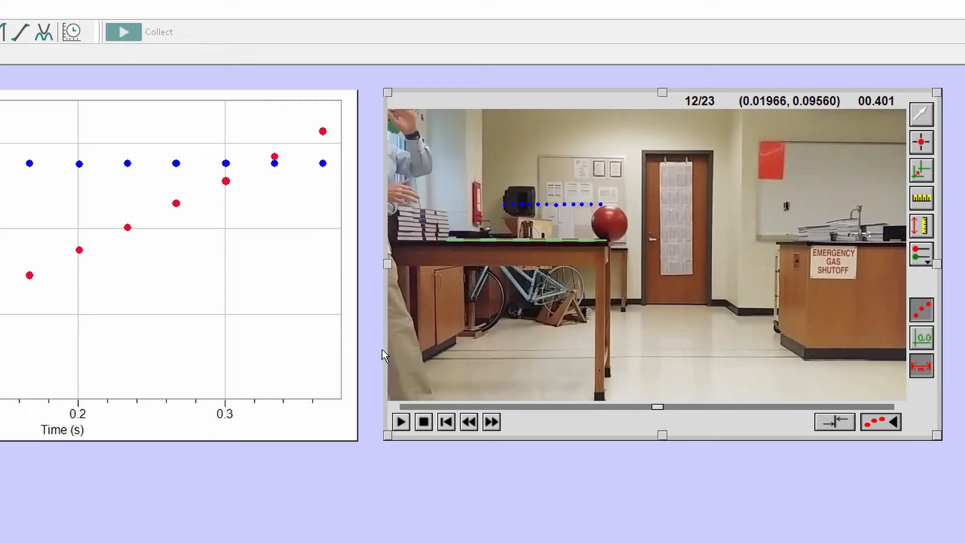
Set the coordinate origin at floor level, directly below the first marked ball position.
left_click(921, 176)
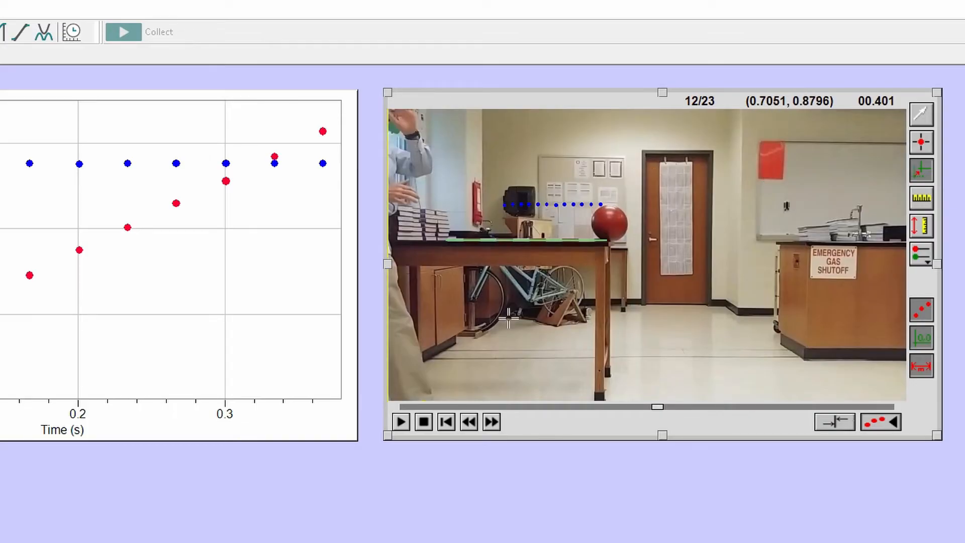
left_click(506, 376)
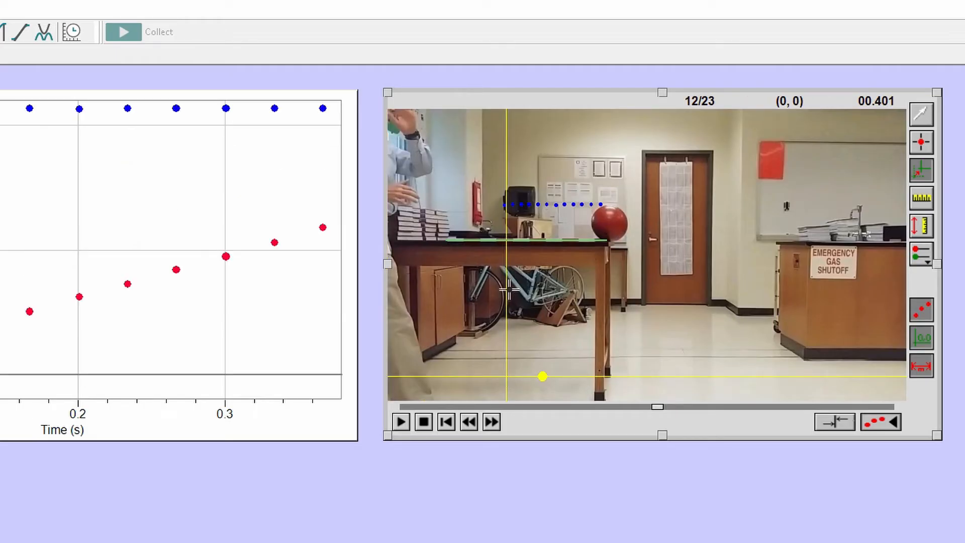
left_click(505, 376)
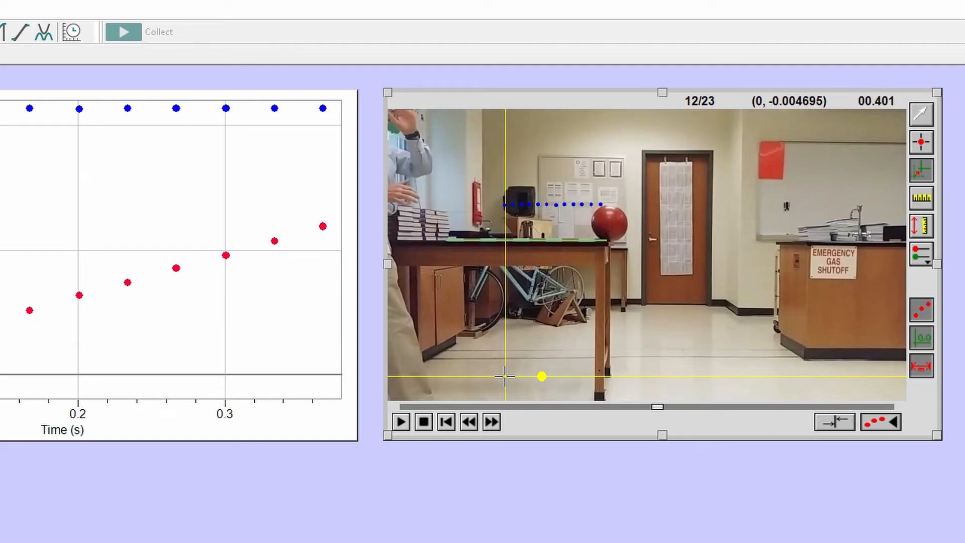
left_click(504, 374)
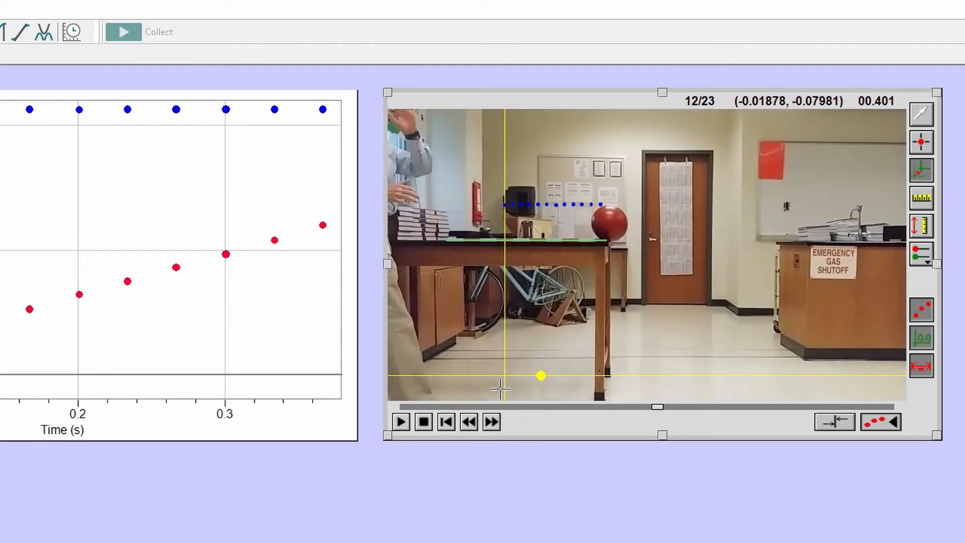
left_click(505, 385)
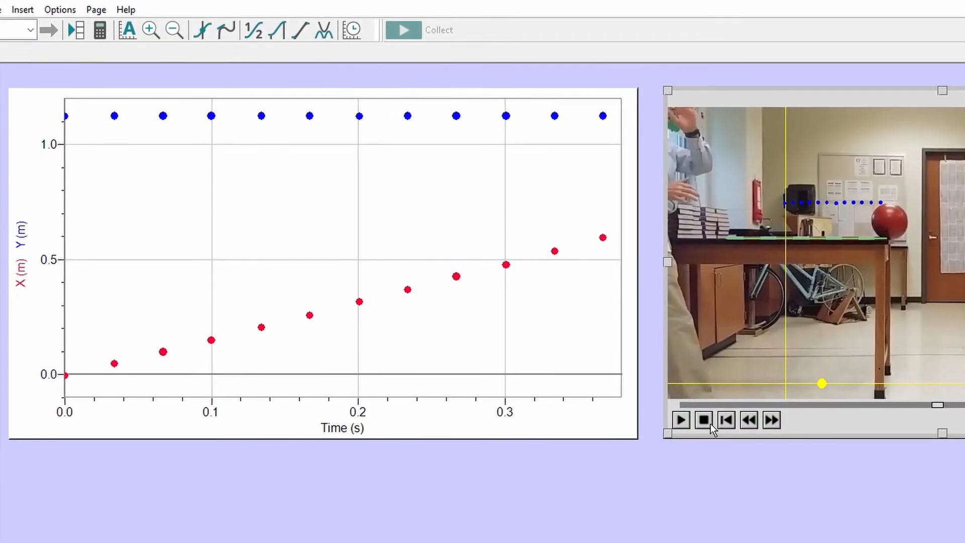
Slightly enlarge the graph and apply a linear fit to the VideoAnalysis X data over the full time range.
left_click(637, 441)
left_click_drag(641, 445, 648, 459)
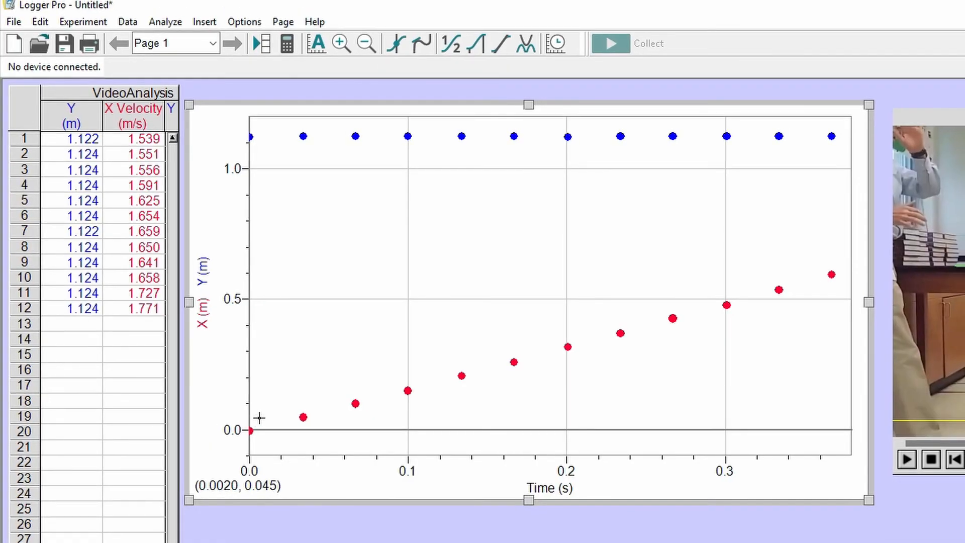
left_click_drag(206, 417, 846, 288)
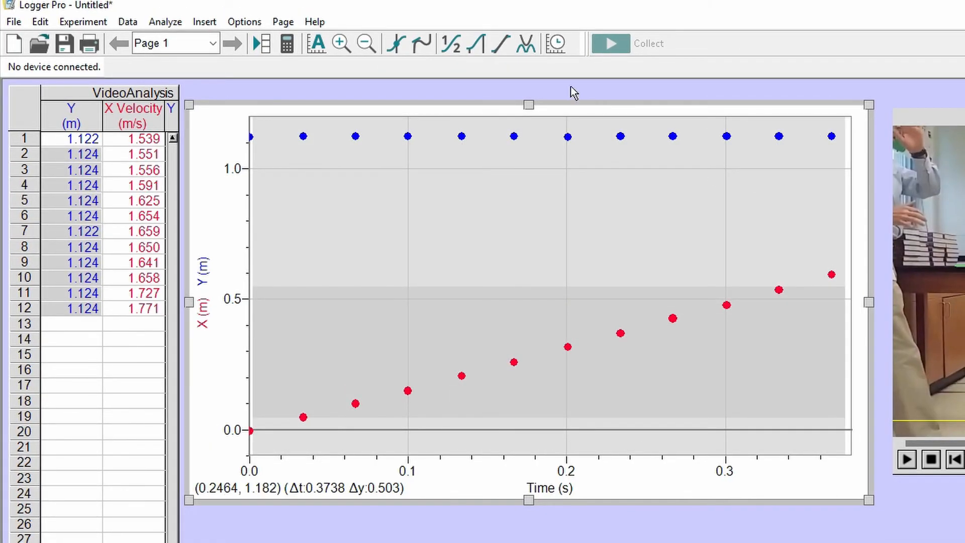
left_click(501, 52)
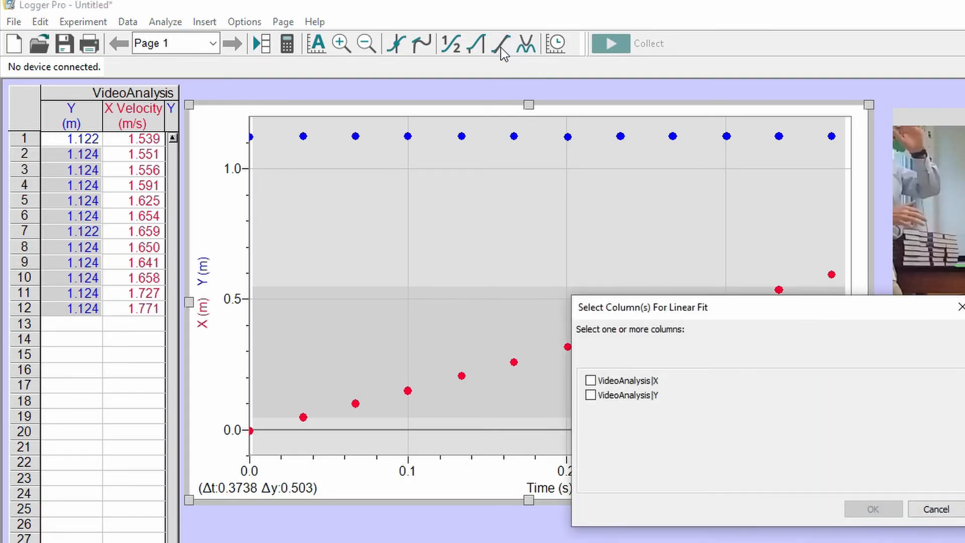
left_click_drag(724, 309, 722, 272)
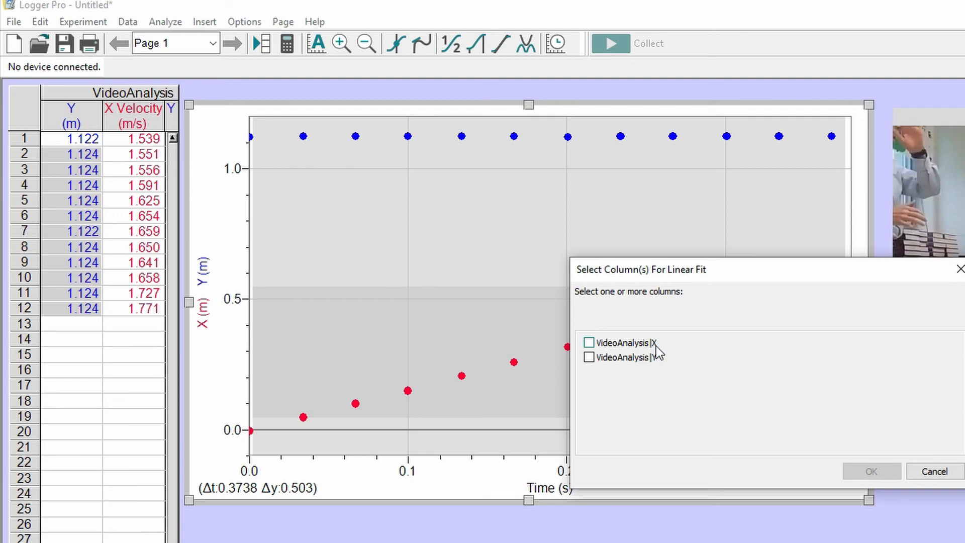
left_click(588, 342)
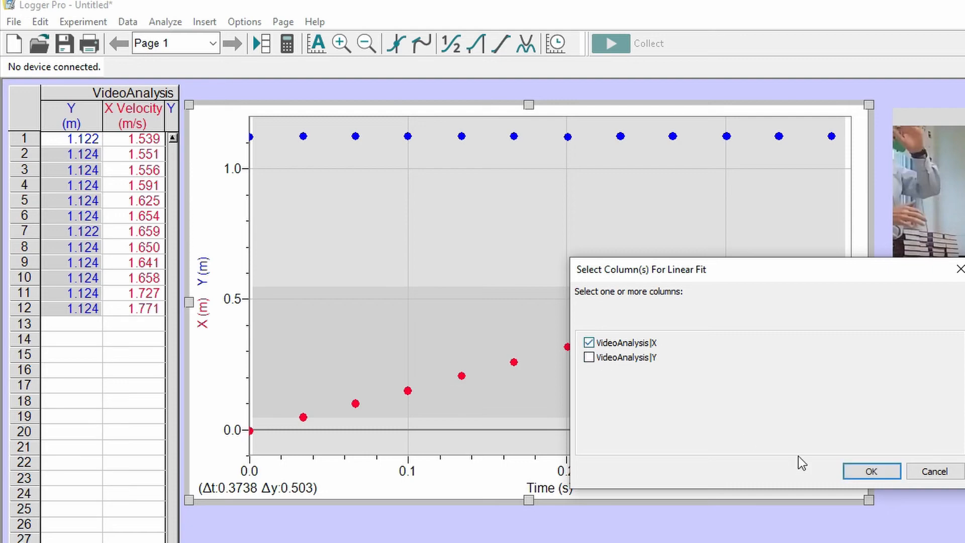
left_click(871, 472)
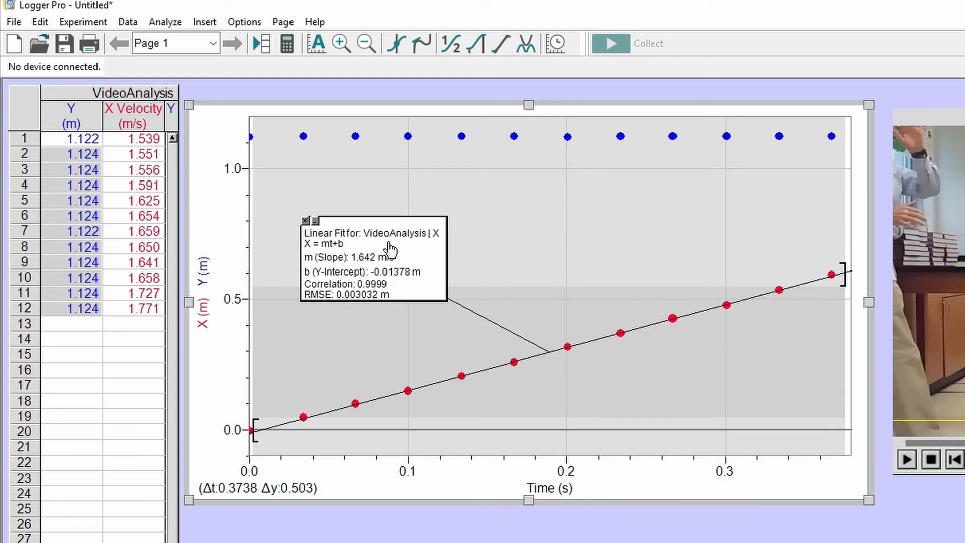
Move the linear fit's results box clear to read the slope, and remove the fit from the graph.
left_click_drag(414, 232, 515, 252)
left_click(650, 252)
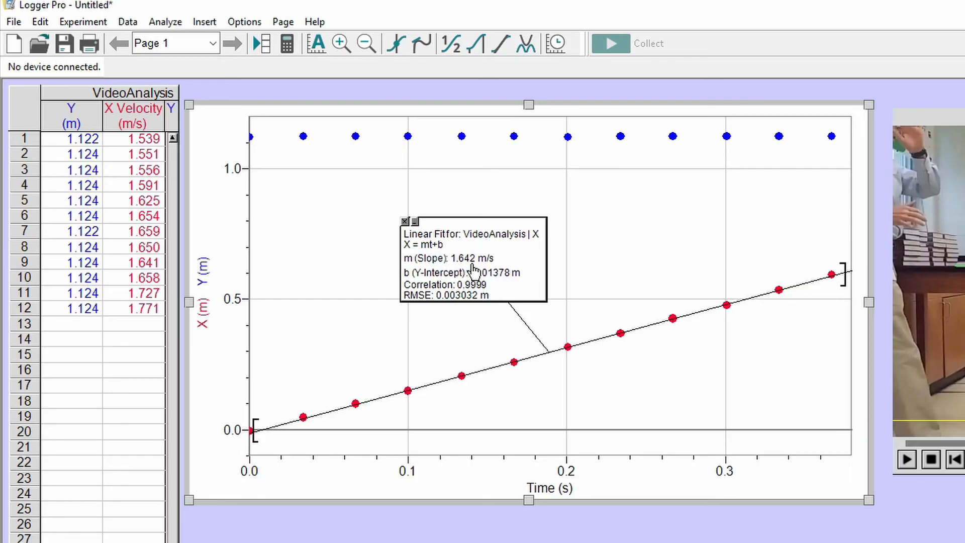
left_click_drag(480, 240, 512, 241)
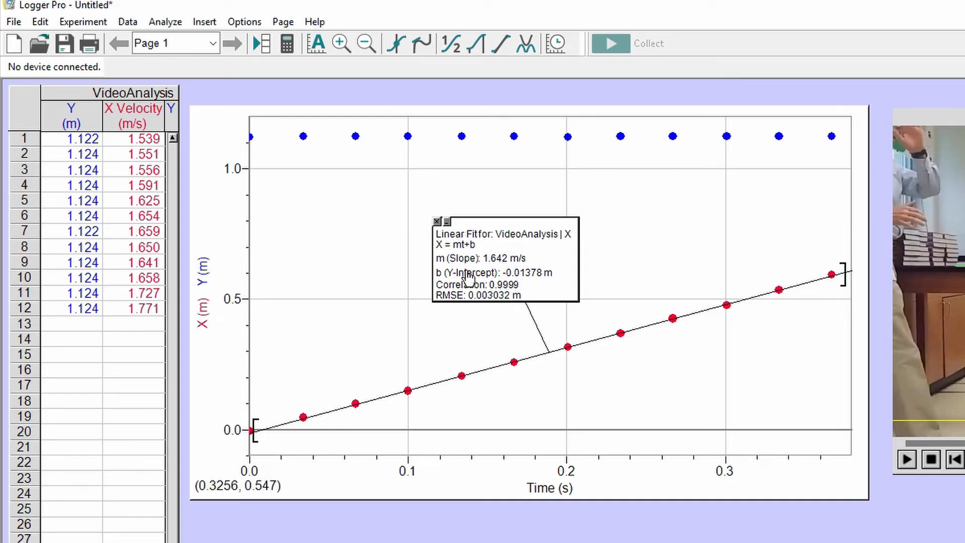
left_click(436, 220)
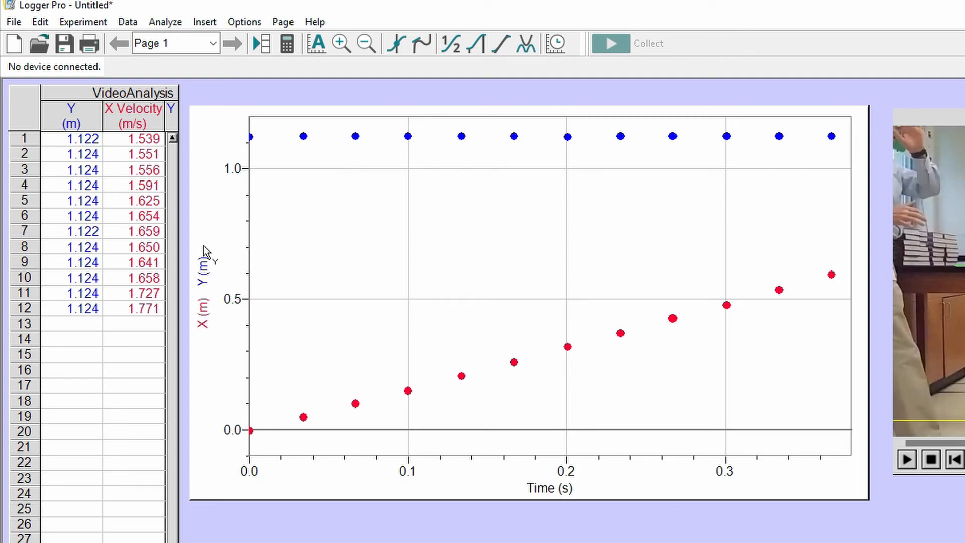
Show X alone against time on the graph, and switch the vertical axis to Y alone.
left_click(203, 284)
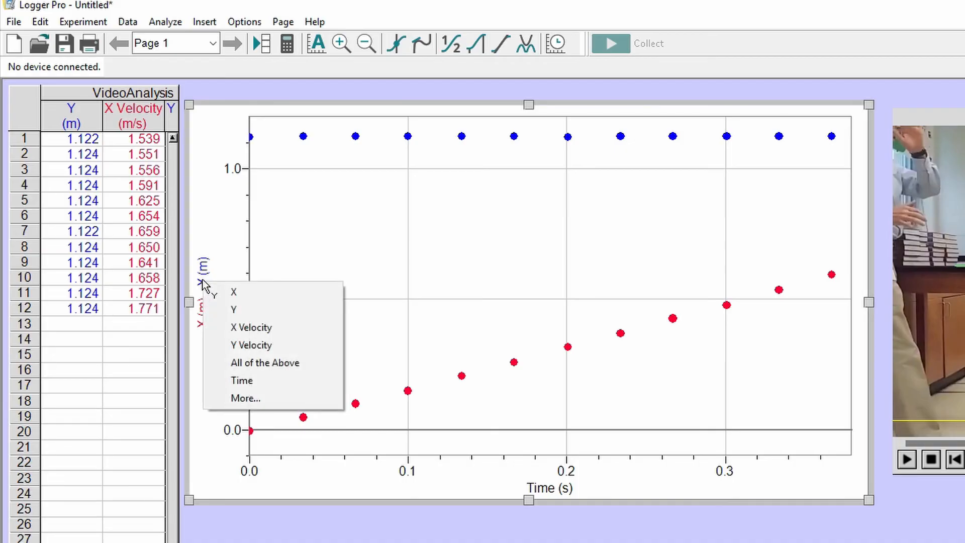
left_click(242, 293)
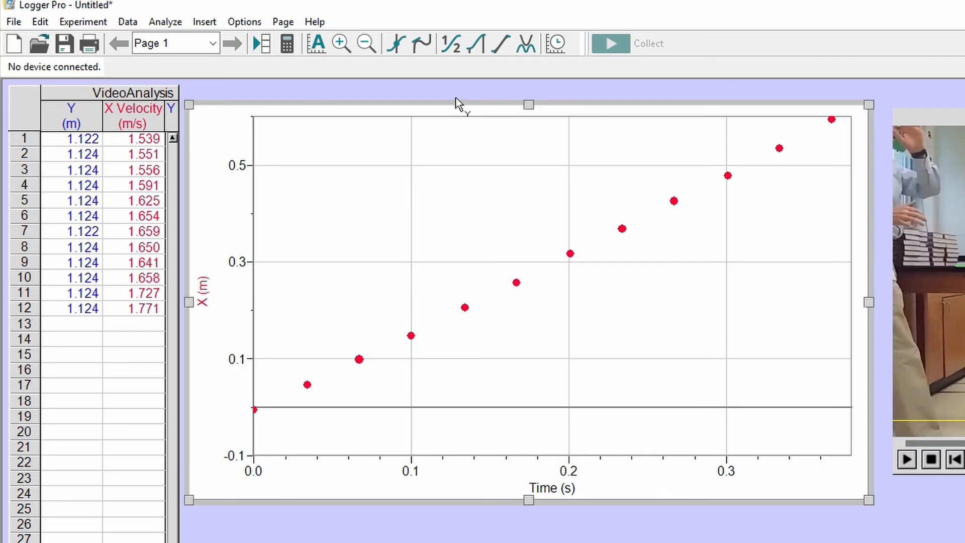
left_click(202, 296)
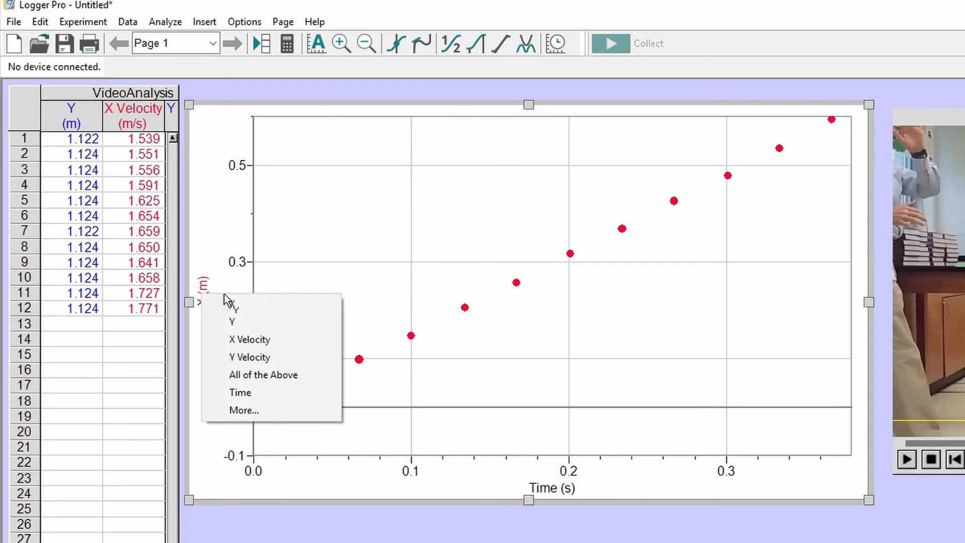
left_click(247, 326)
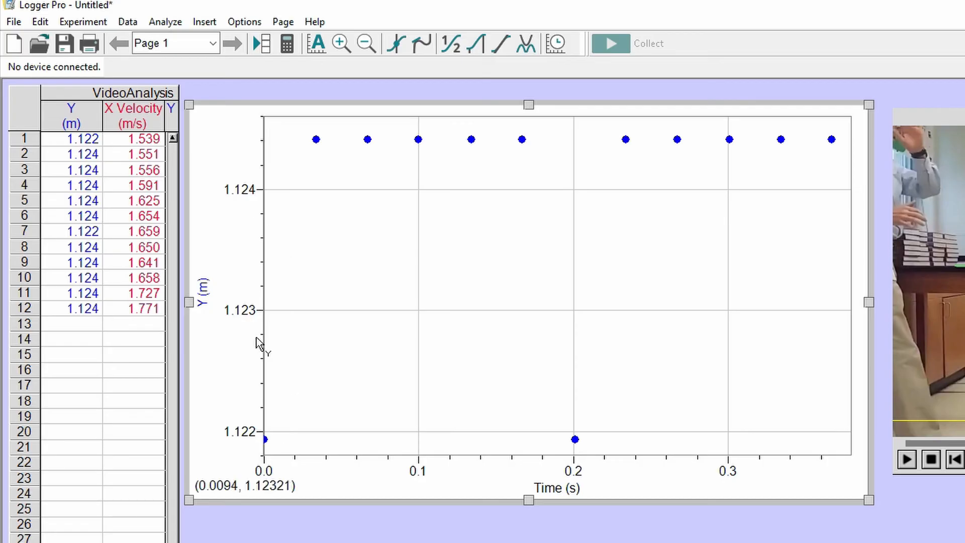
Set the Y axis minimum to 0 and extend its upper end to about 1.4 m.
left_click(240, 439)
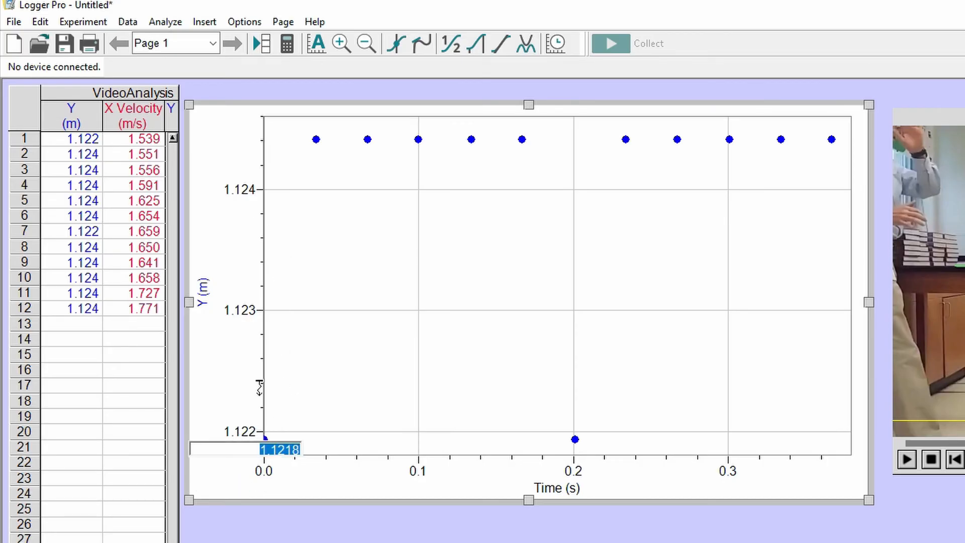
left_click(297, 395)
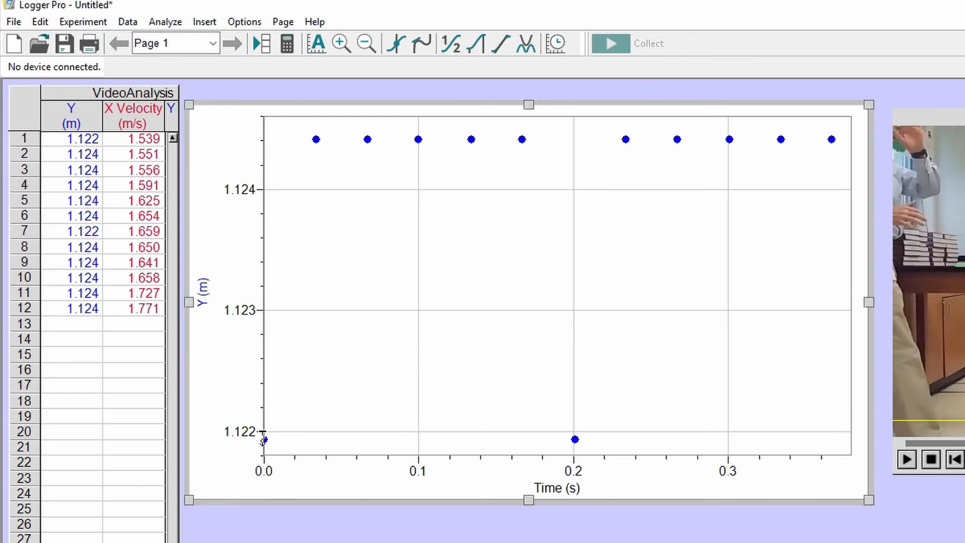
left_click_drag(262, 440, 273, 224)
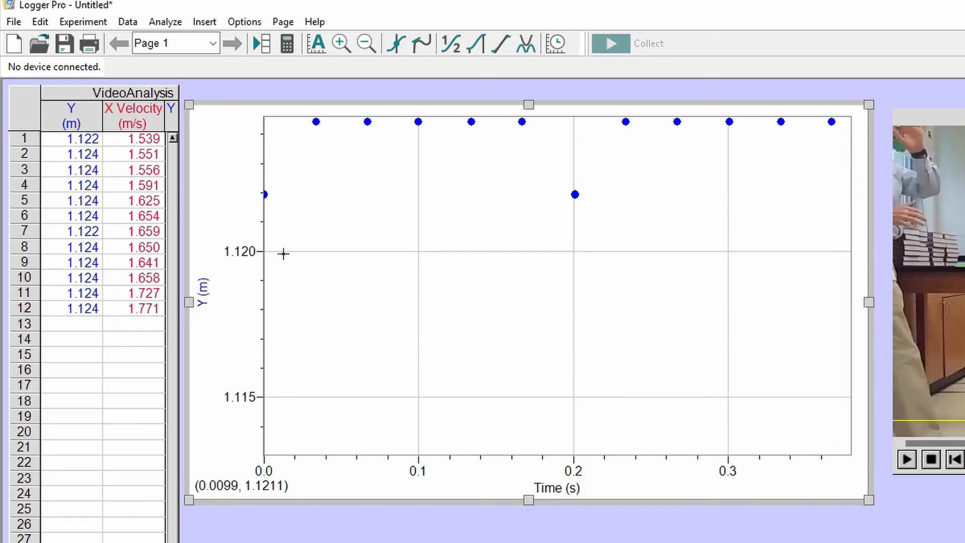
left_click(238, 400)
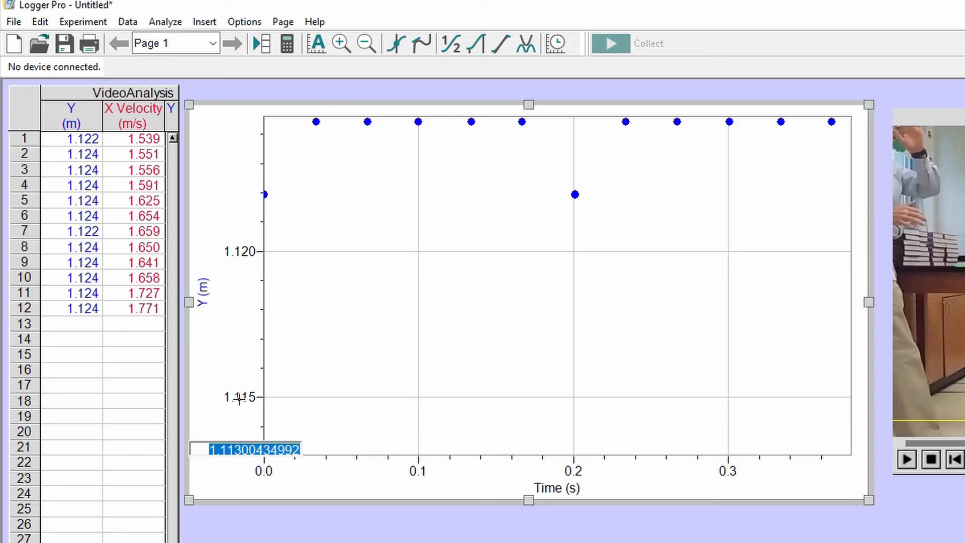
type("0")
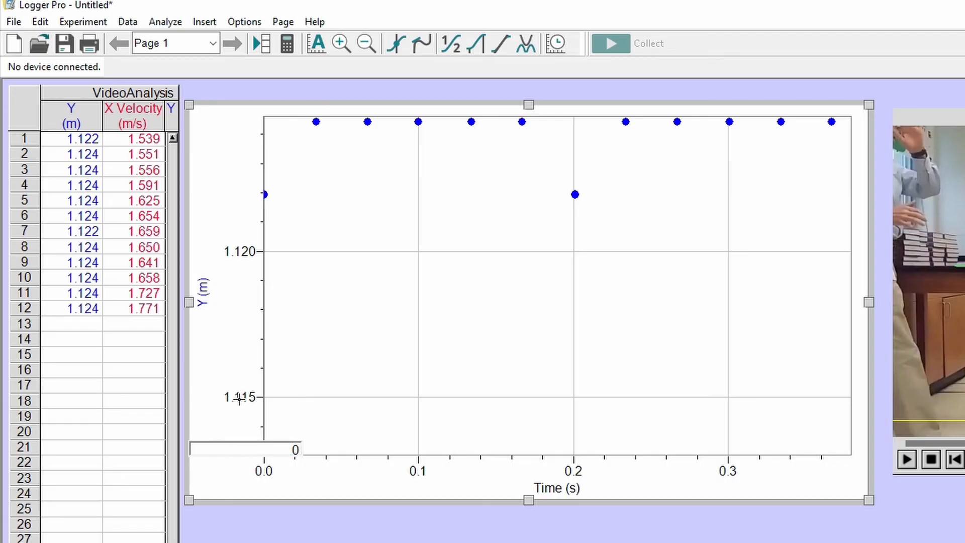
key("Return")
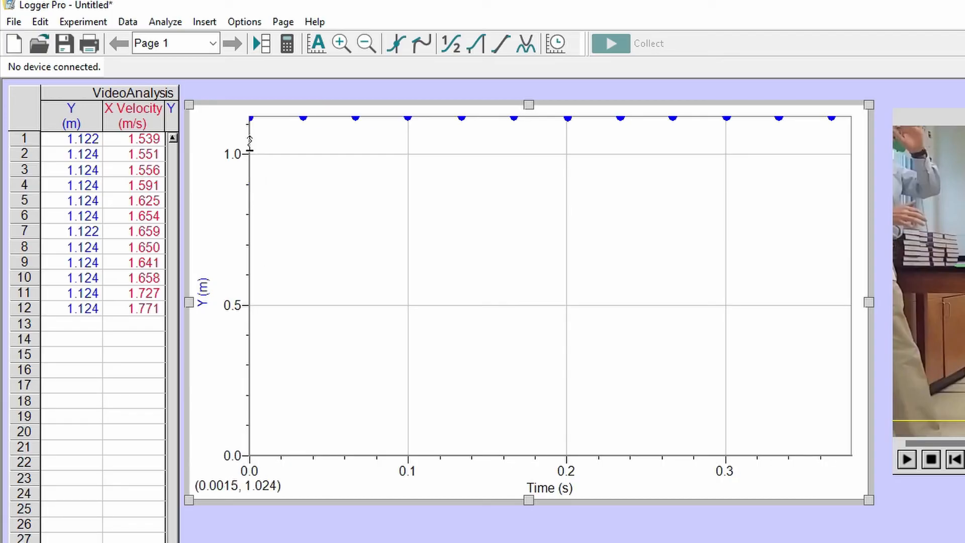
left_click_drag(250, 144, 251, 212)
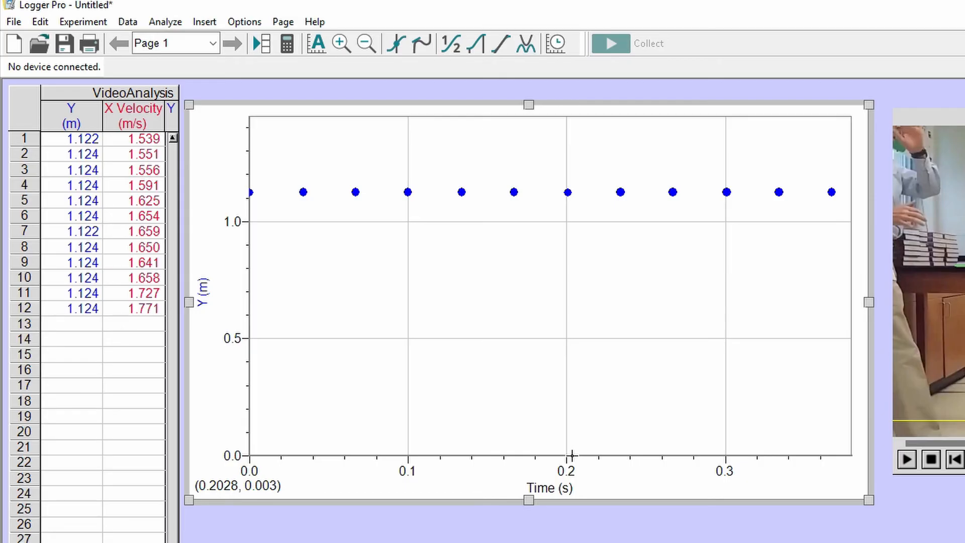
Plot X Velocity against time and autoscale the graph to its data.
left_click(205, 291)
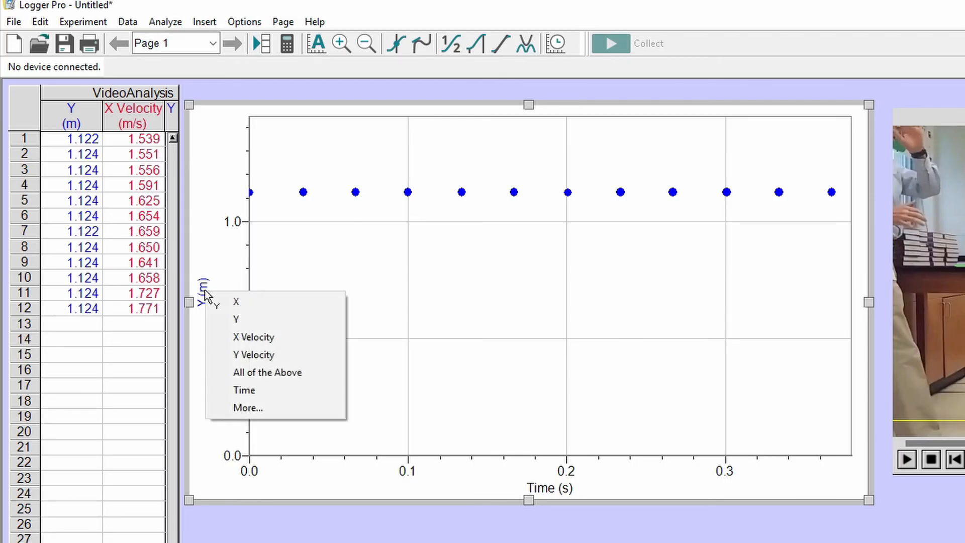
left_click(288, 340)
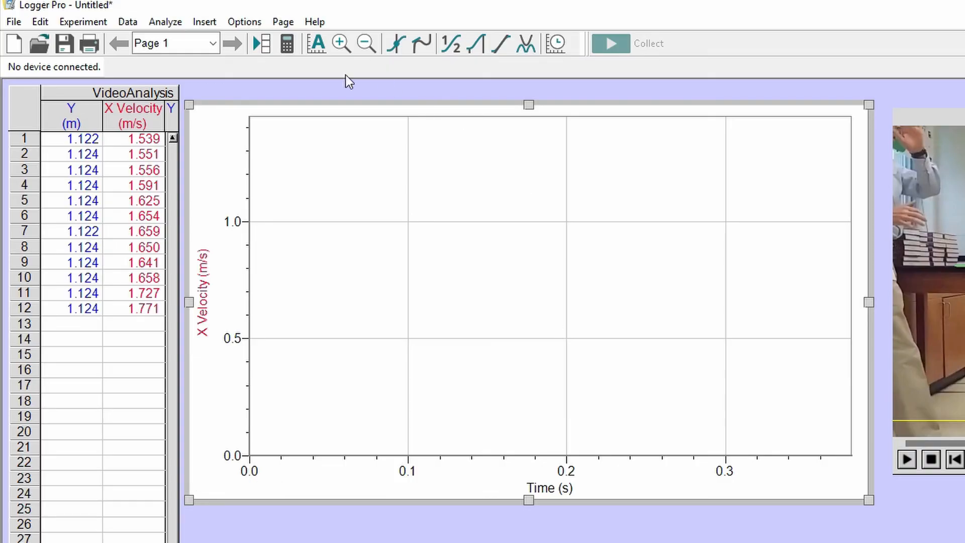
left_click(316, 44)
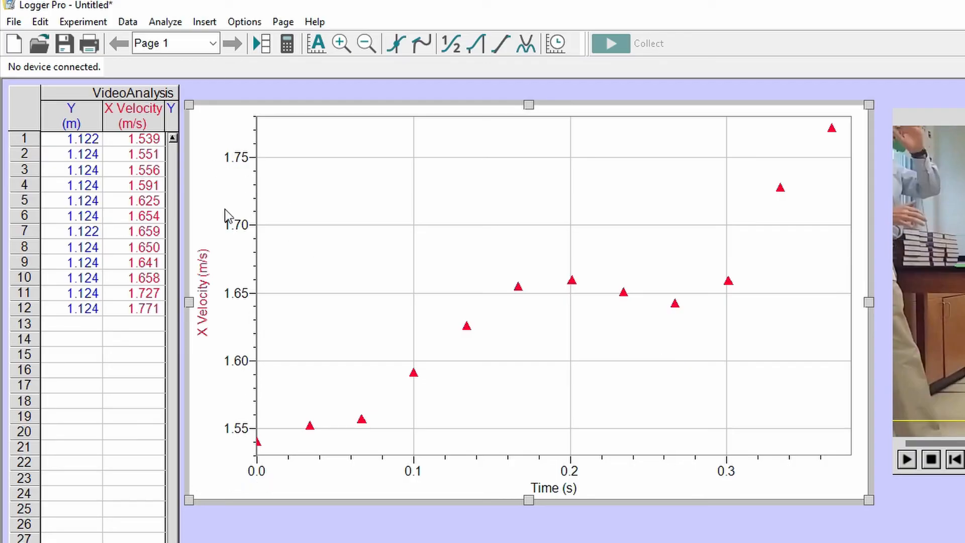
Set the X Velocity axis minimum to 0 and extend its upper end to about 2.4 m/s.
left_click(240, 430)
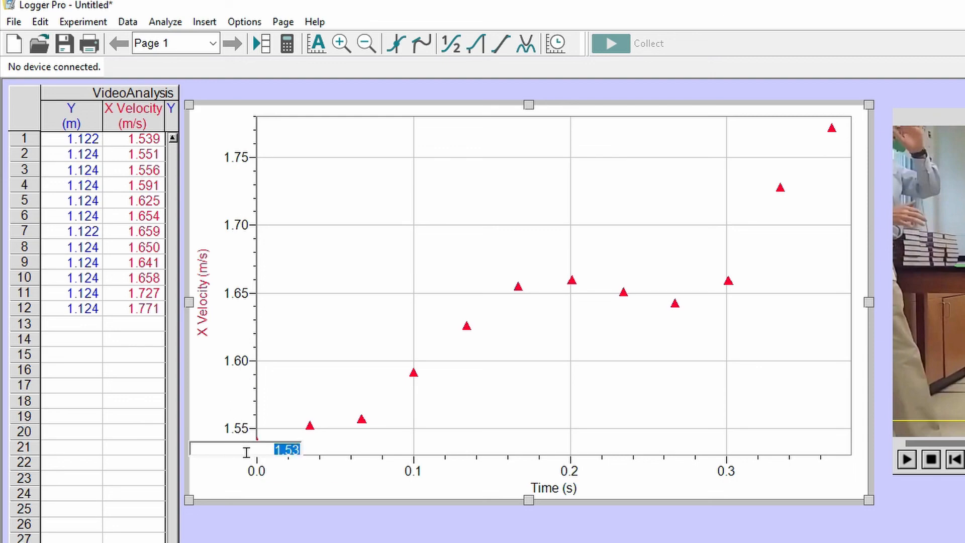
type("0")
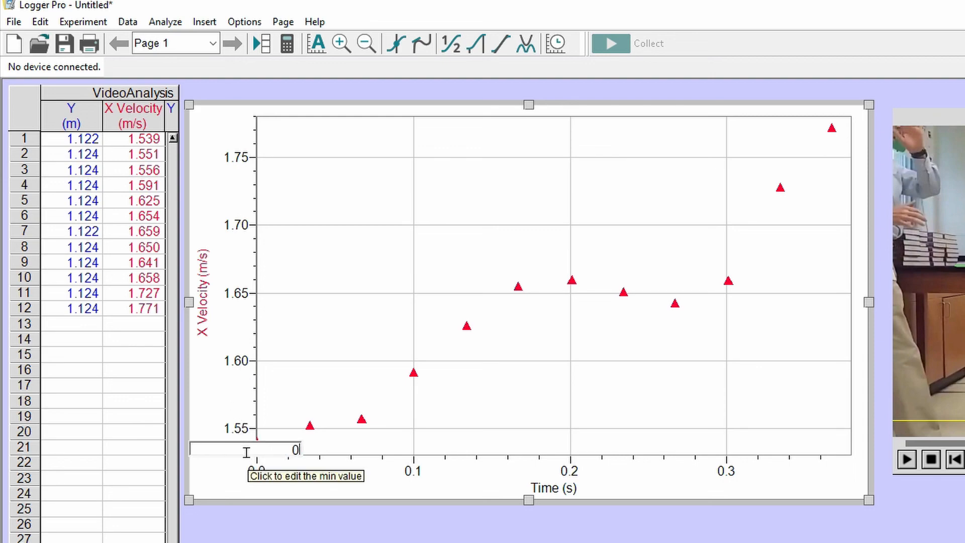
key("Return")
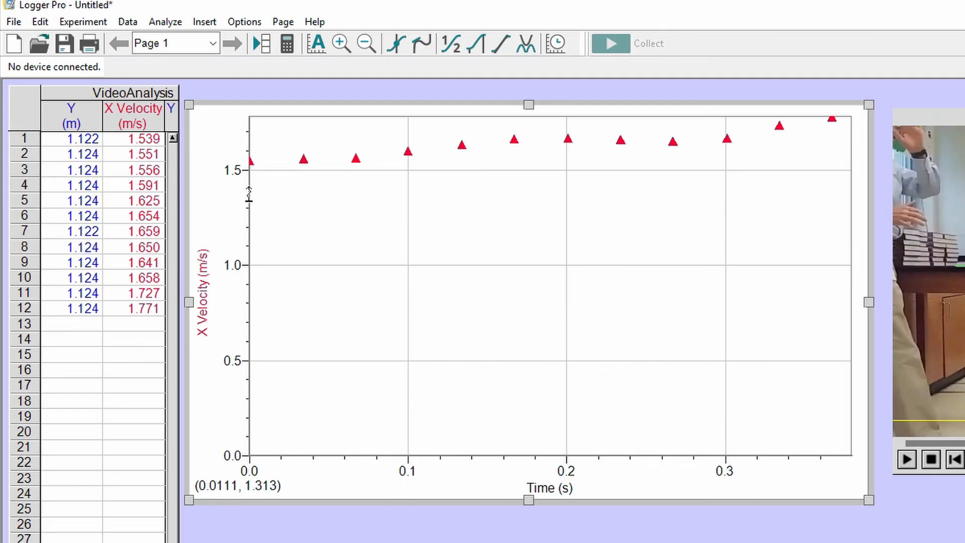
left_click_drag(249, 193, 247, 273)
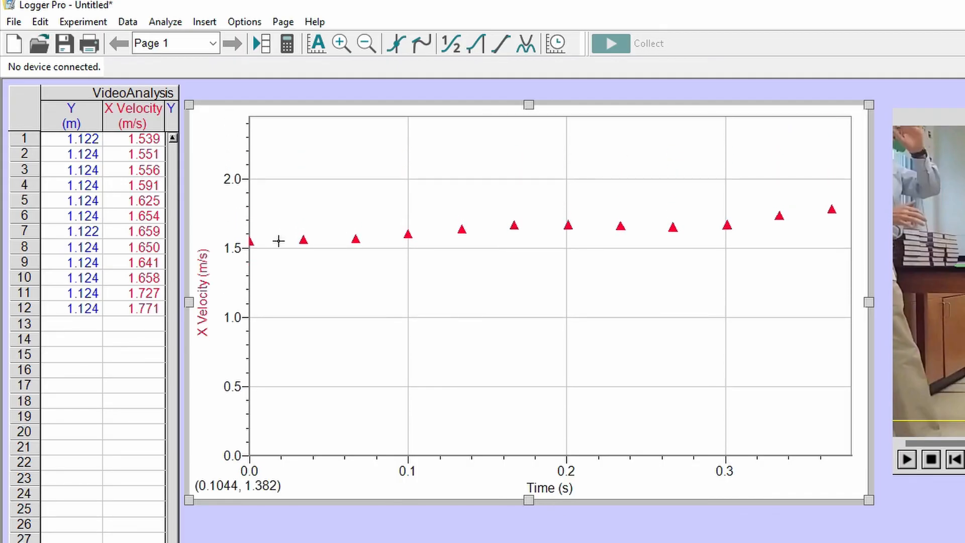